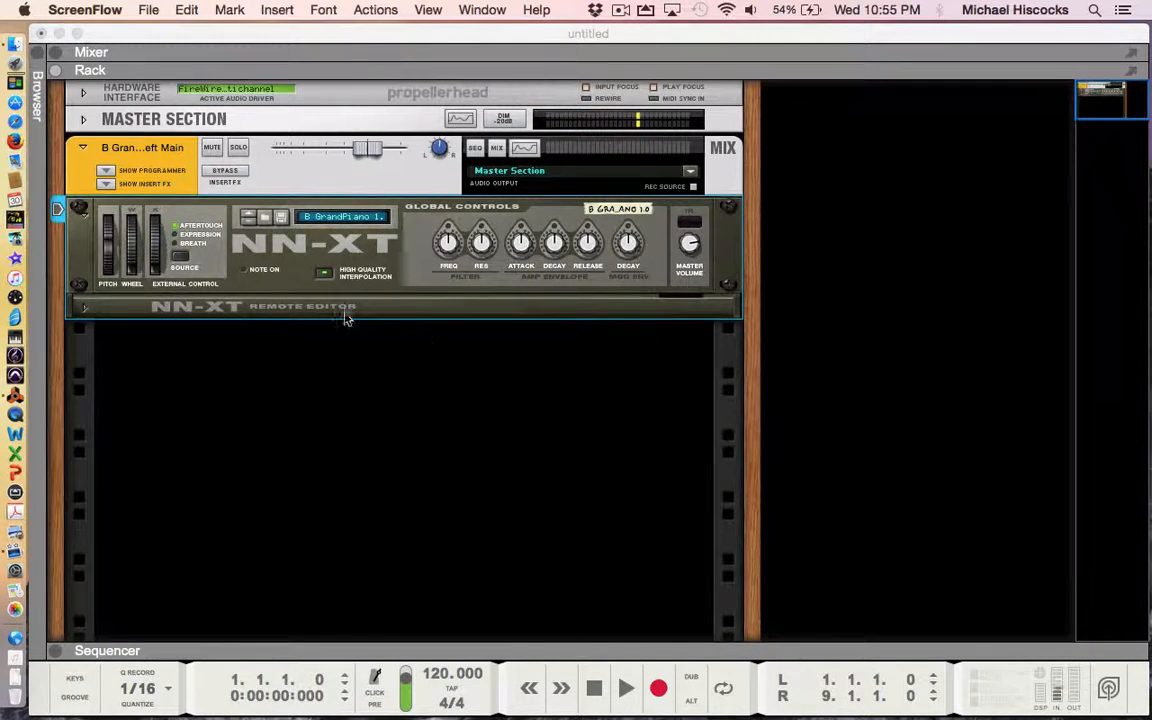
# - Select the NN-XT sampler holding the B GrandPiano patch in the rack
pyautogui.click(416, 262)
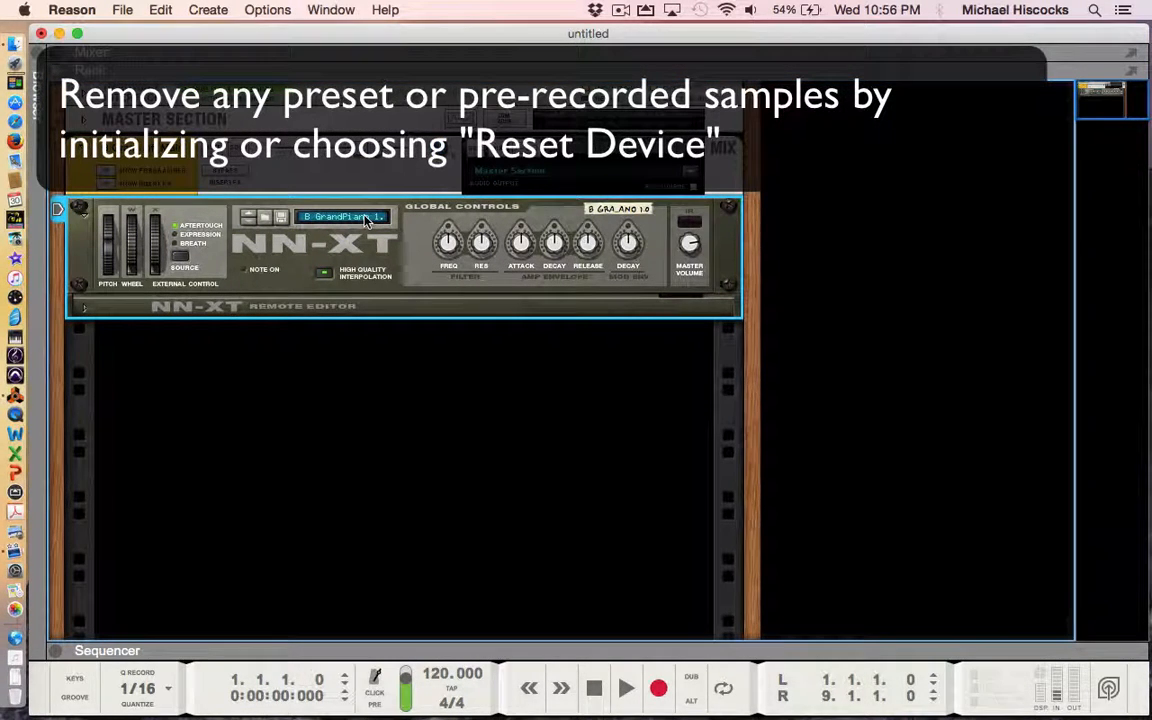
# - Reset the NN-XT from its context menu and unfold its Remote Editor
pyautogui.rightClick(392, 270)
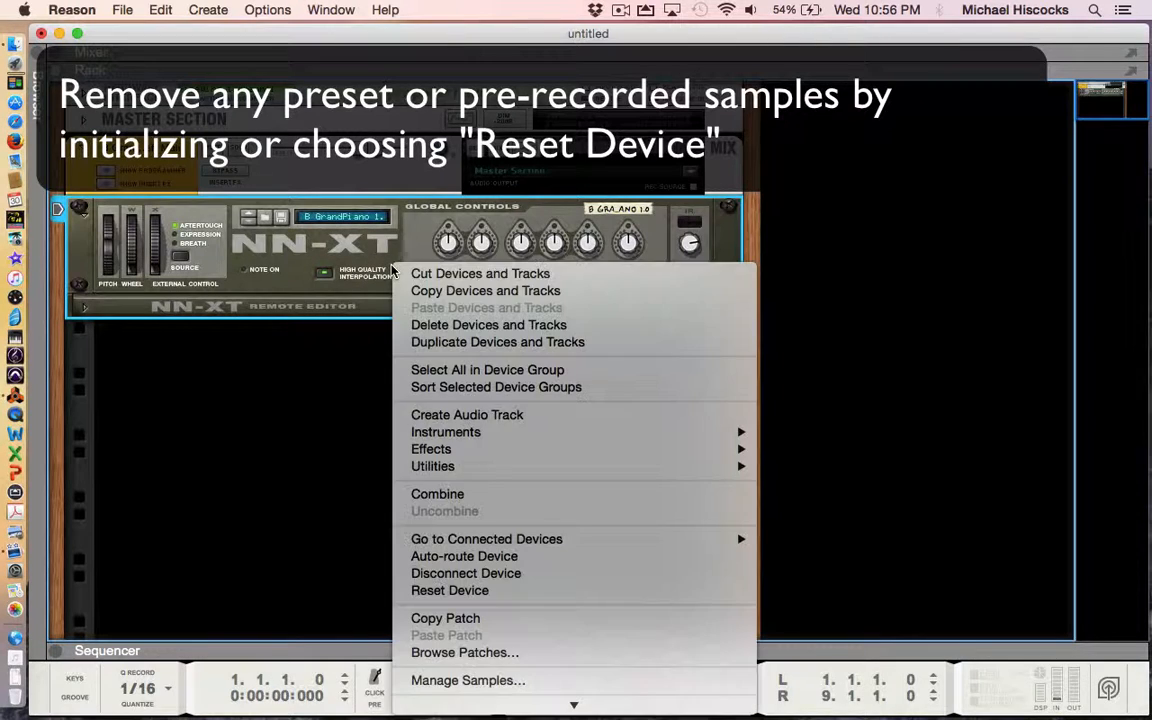
pyautogui.click(491, 592)
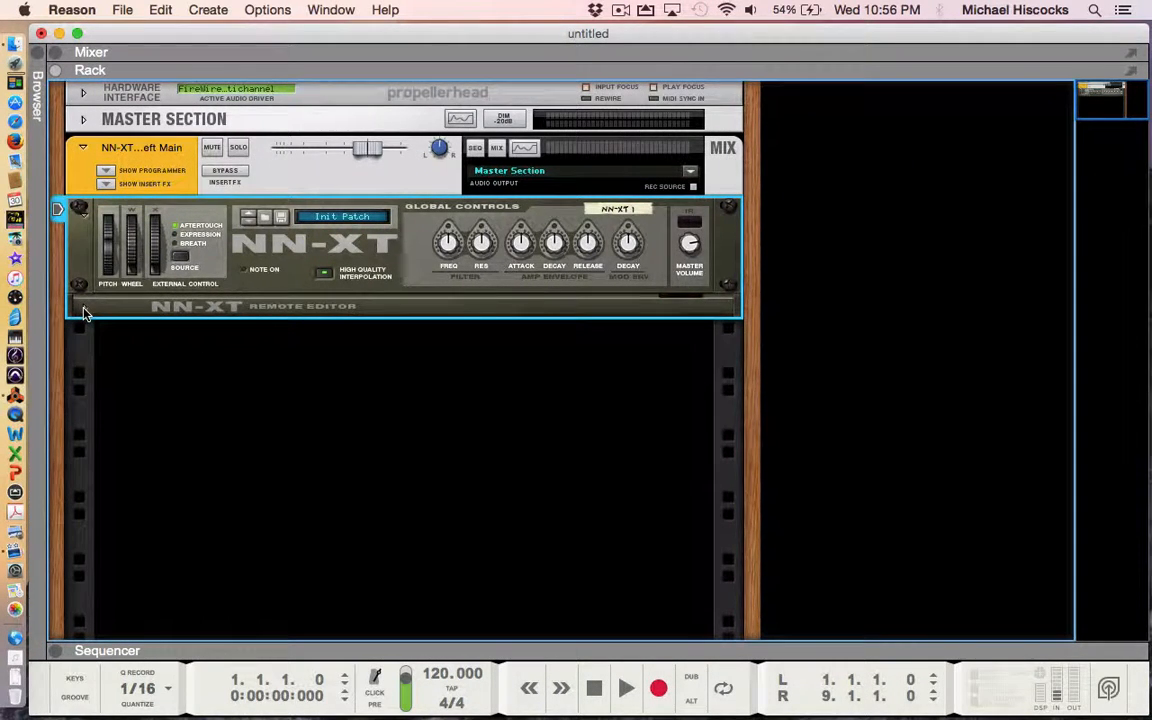
pyautogui.click(83, 310)
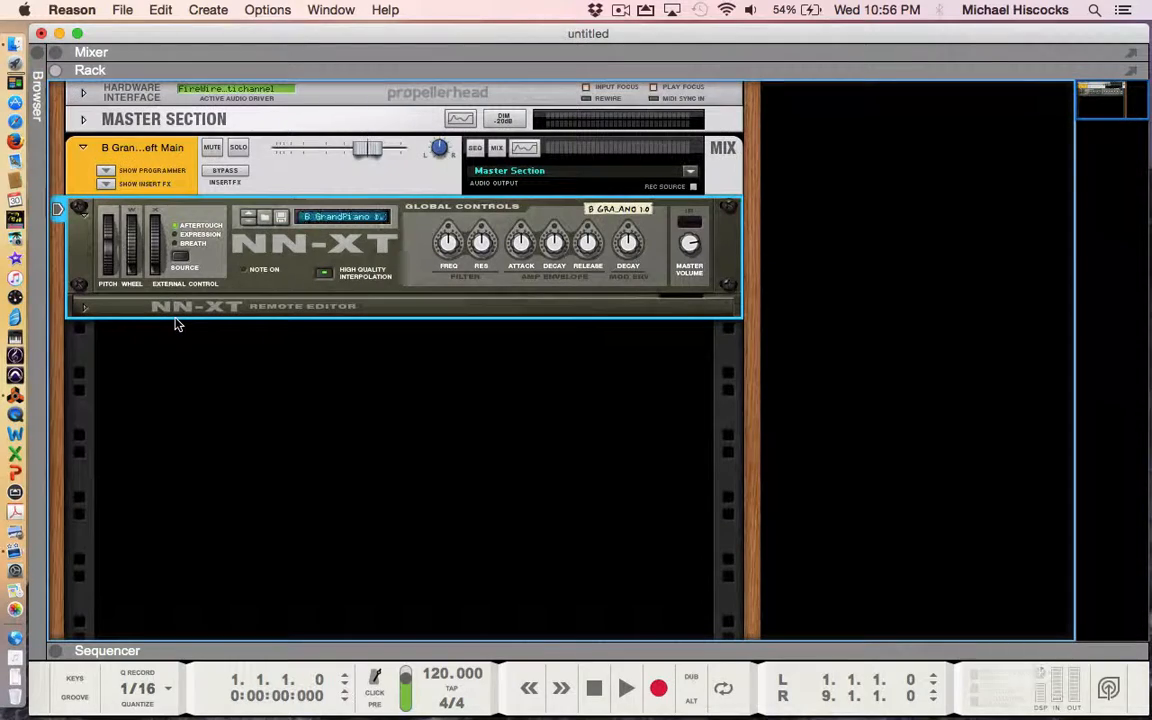
# - Flip the rack to the rear and back to the front to reveal the NN-XT remote editor
pyautogui.press('Tab')
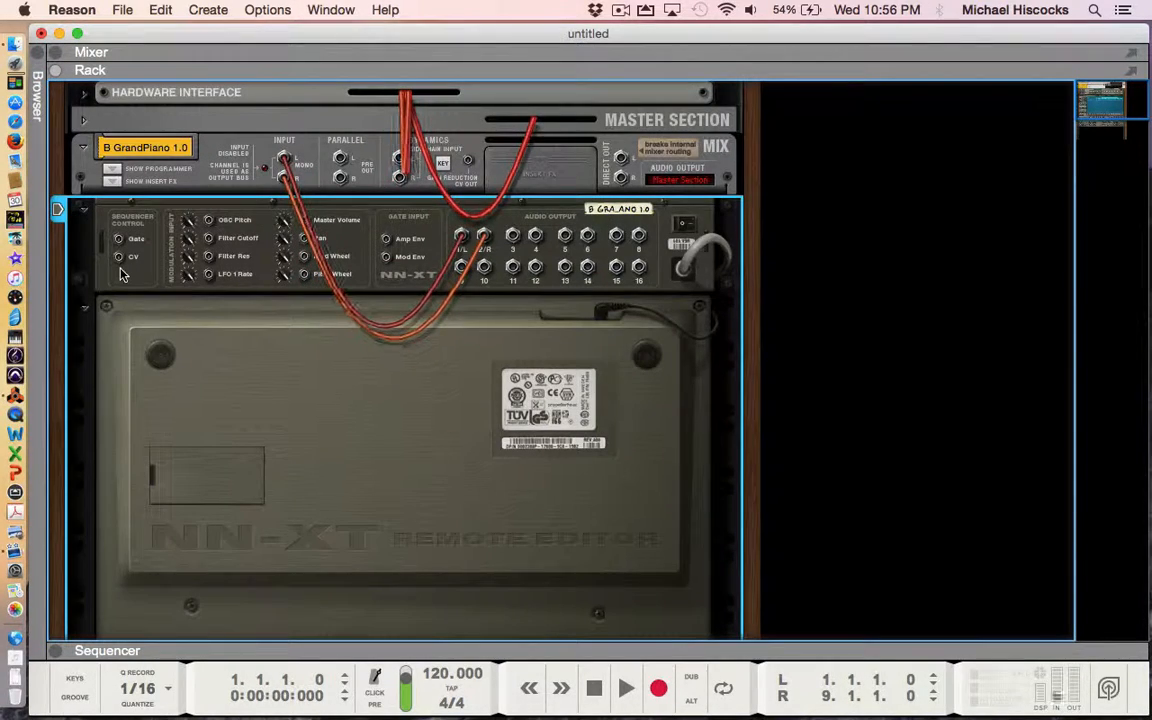
pyautogui.press('Tab')
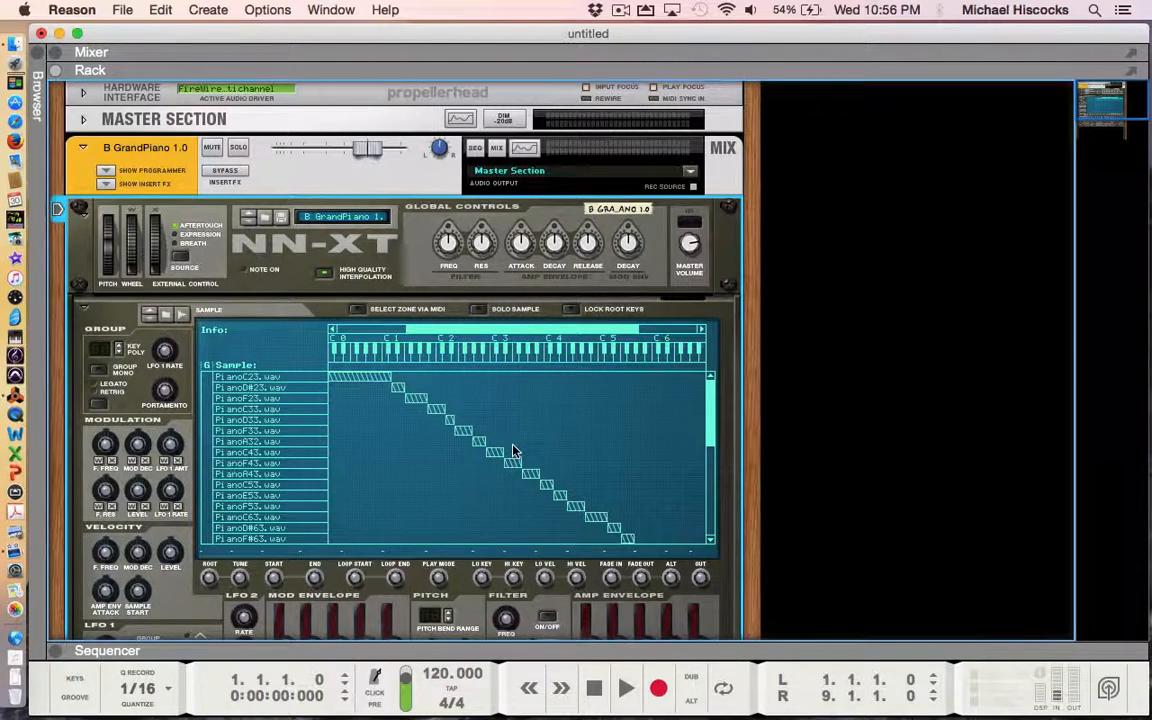
# - Reset the NN-XT to Init Patch, clearing every GrandPiano sample and key zone
pyautogui.rightClick(451, 474)
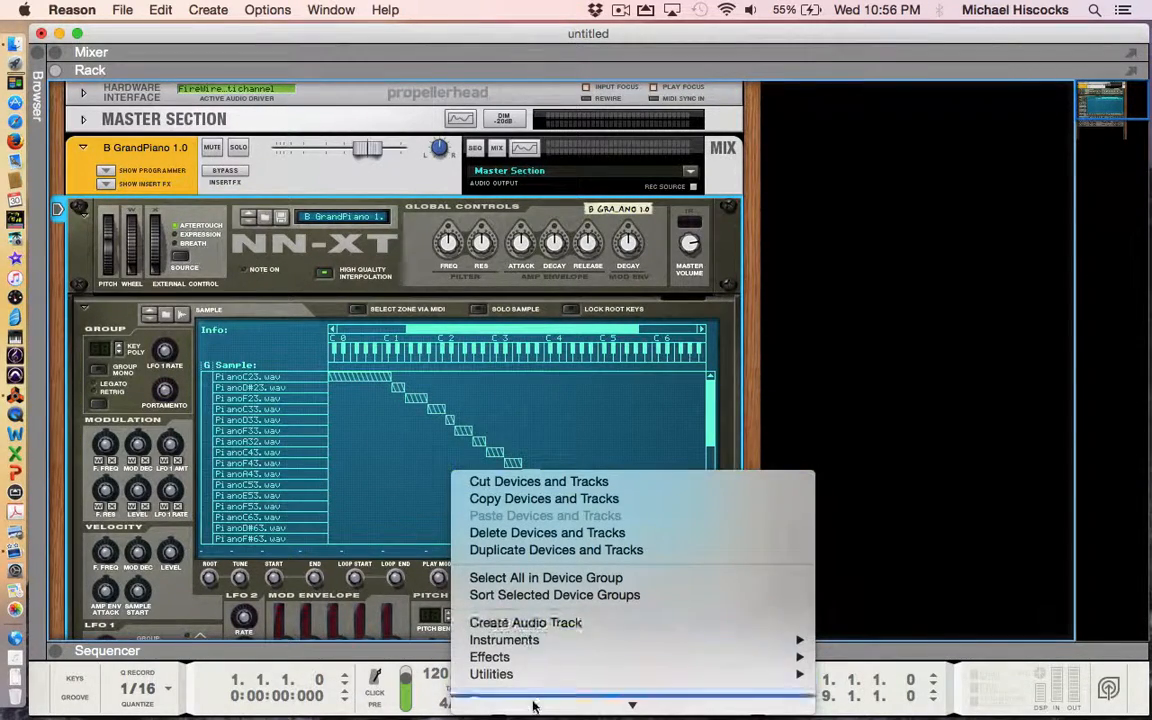
pyautogui.moveTo(533, 706)
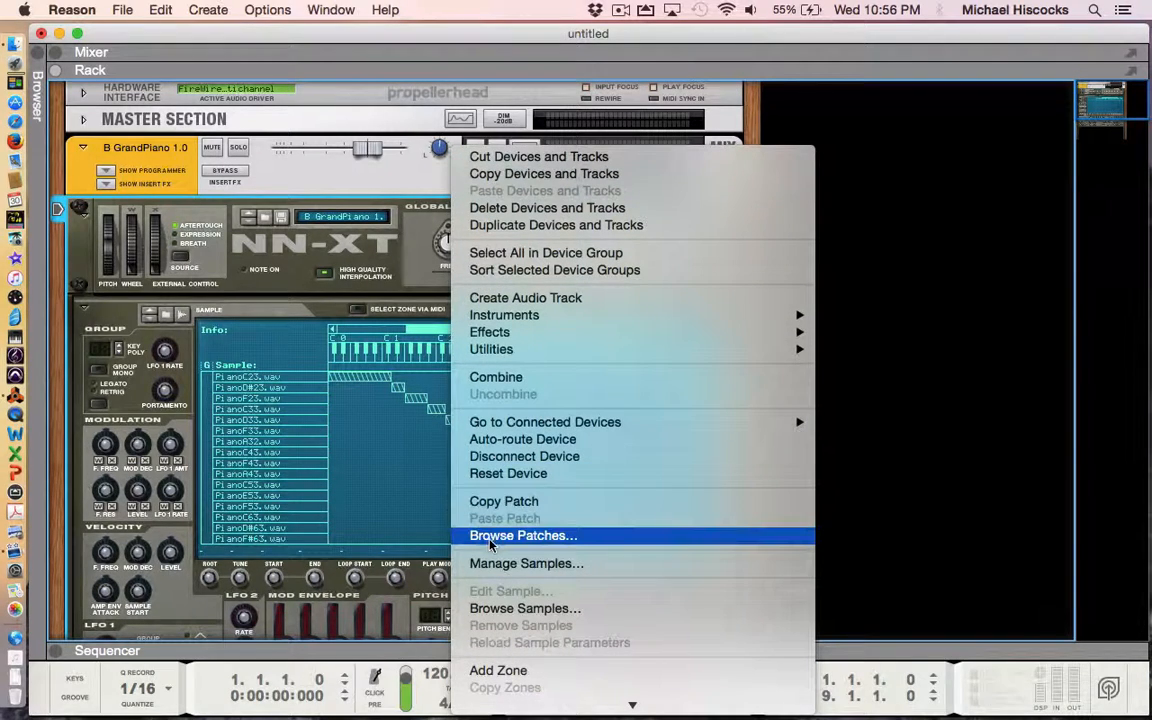
pyautogui.click(483, 474)
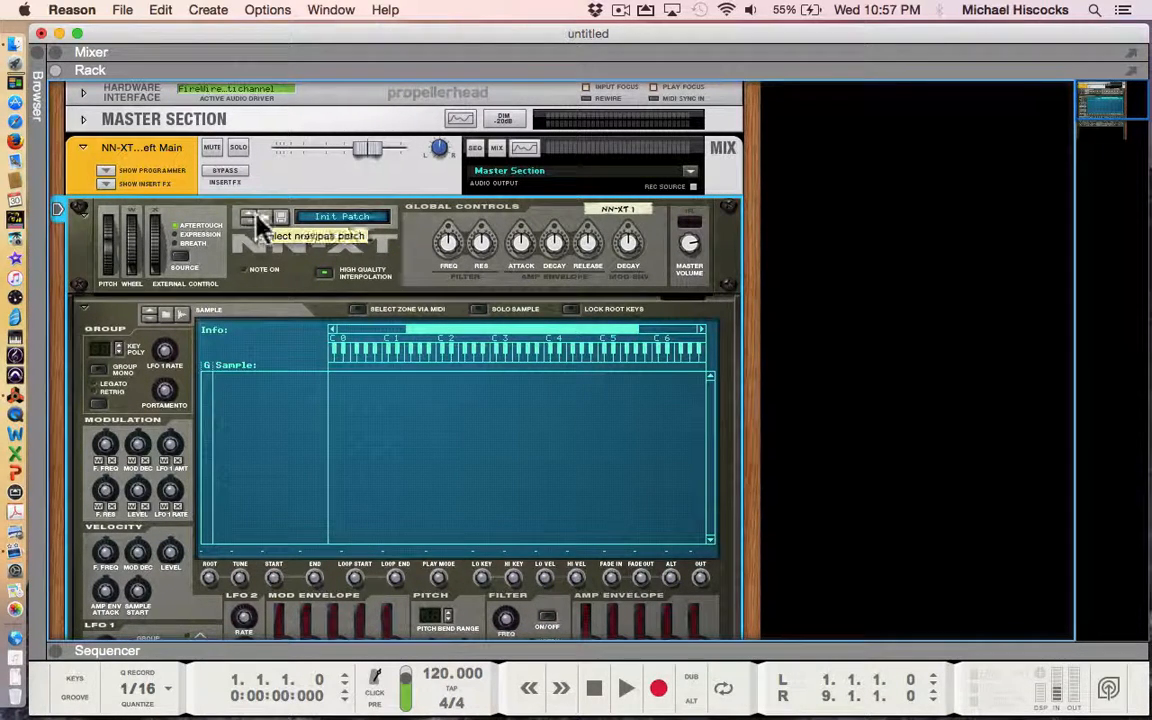
# - Record Sample 1 into the NN-XT as a stereo 48 kHz zone spanning C1 to C6
pyautogui.click(182, 318)
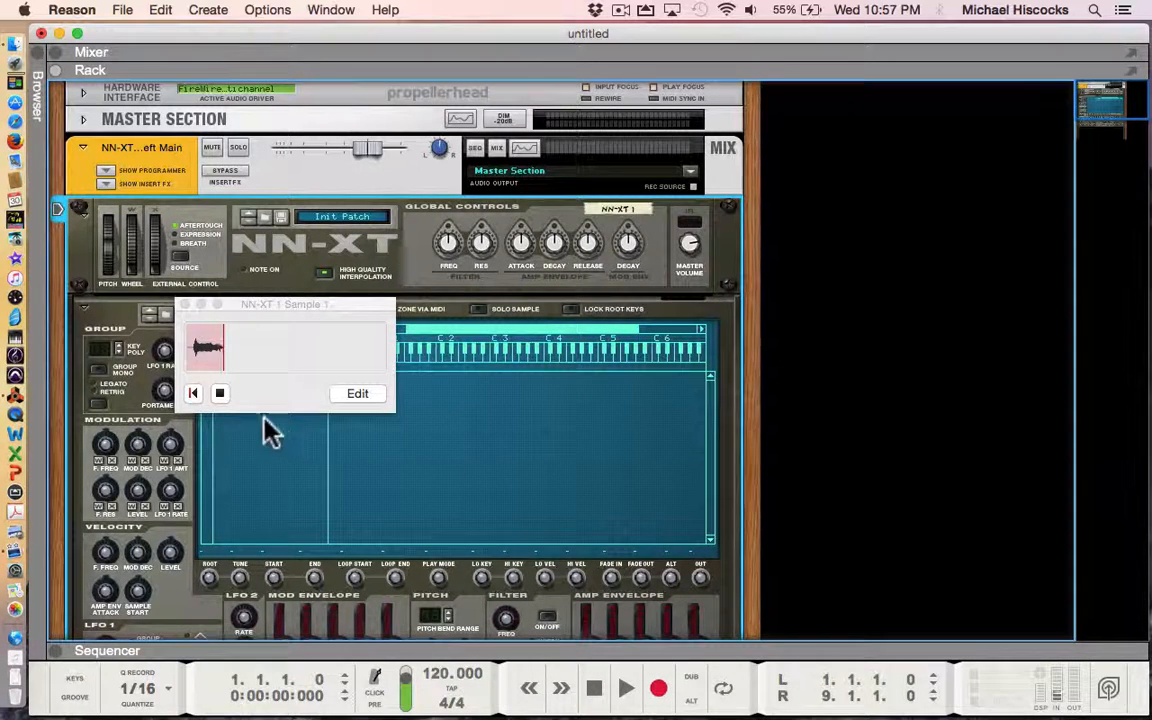
pyautogui.click(219, 393)
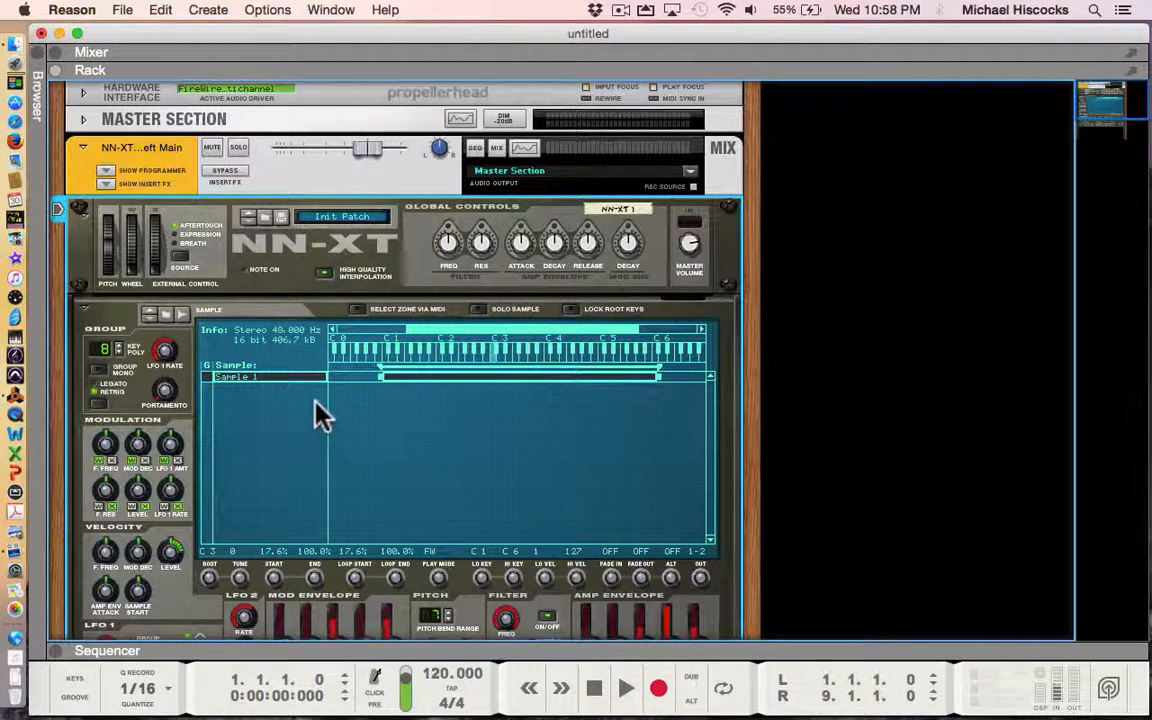
# - Open Sample 1 in the Edit Sample window via Edit Sample..
pyautogui.rightClick(238, 384)
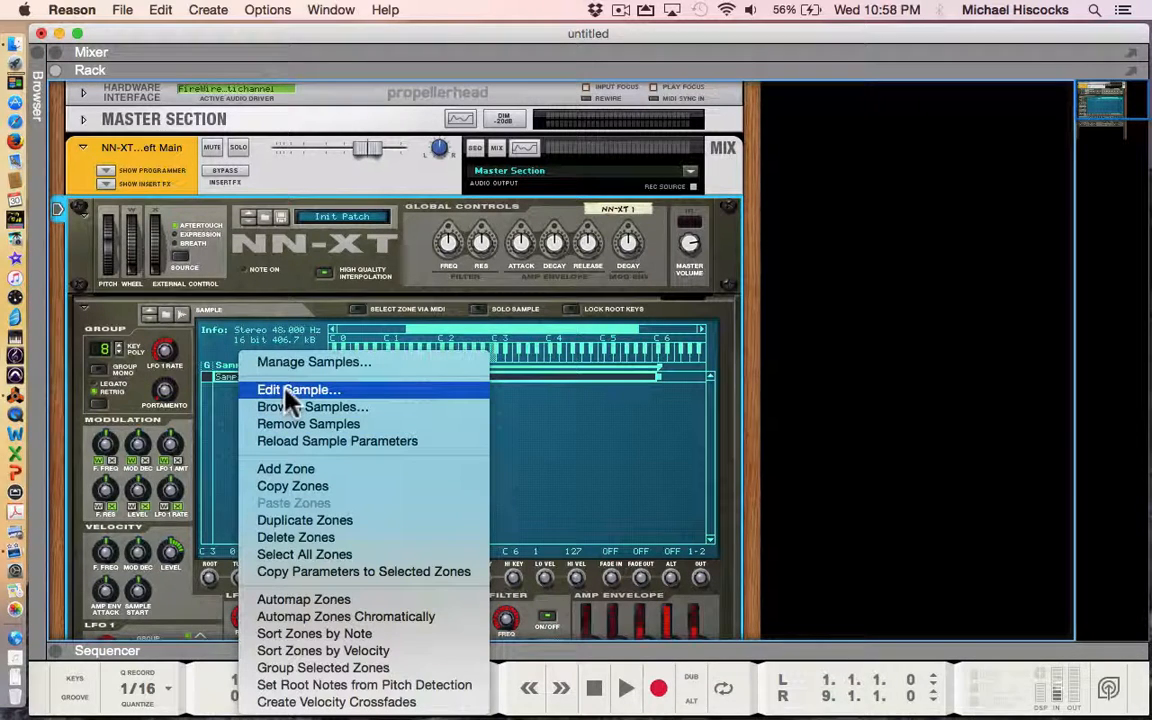
pyautogui.click(352, 392)
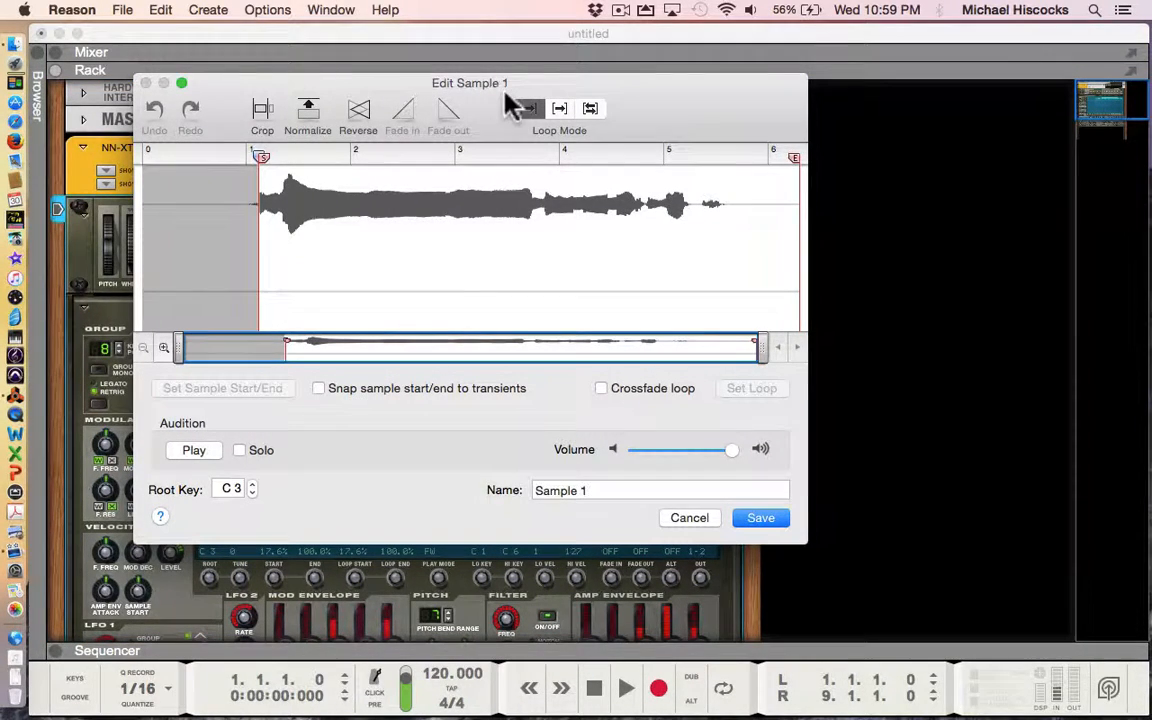
# - Rename Sample 1 to 'HelloMike' in the editor's Name field and audition it
pyautogui.moveTo(435, 80); pyautogui.dragTo(447, 49)
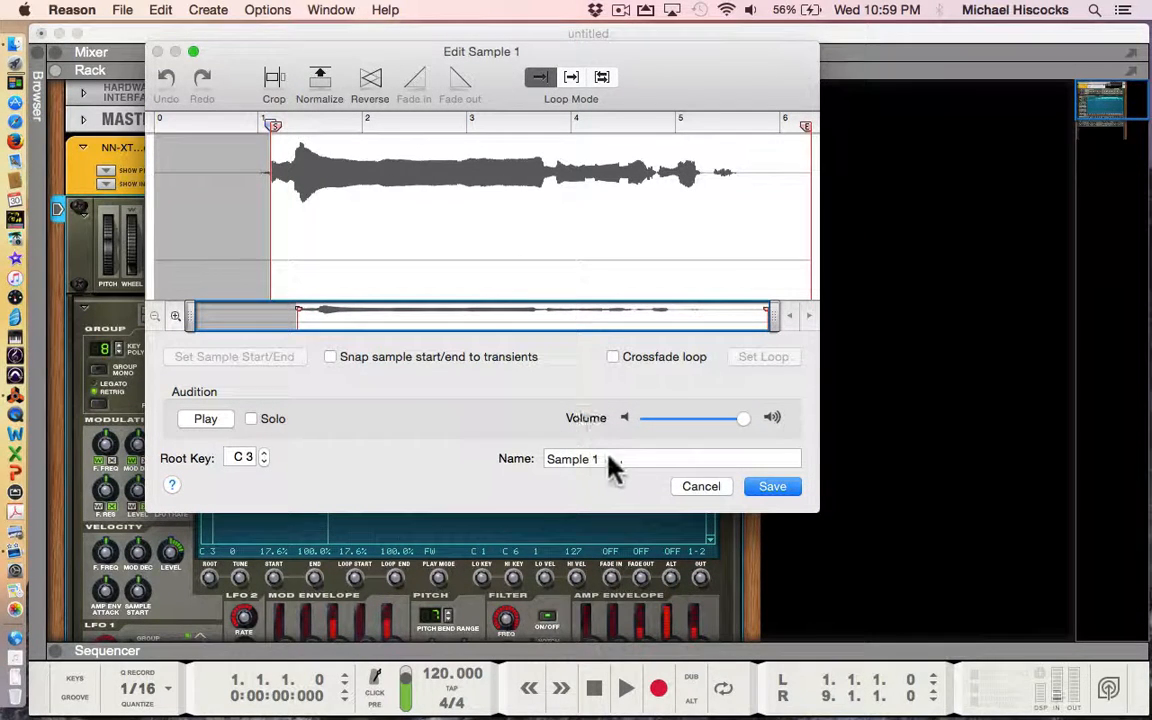
pyautogui.moveTo(610, 466); pyautogui.dragTo(543, 468)
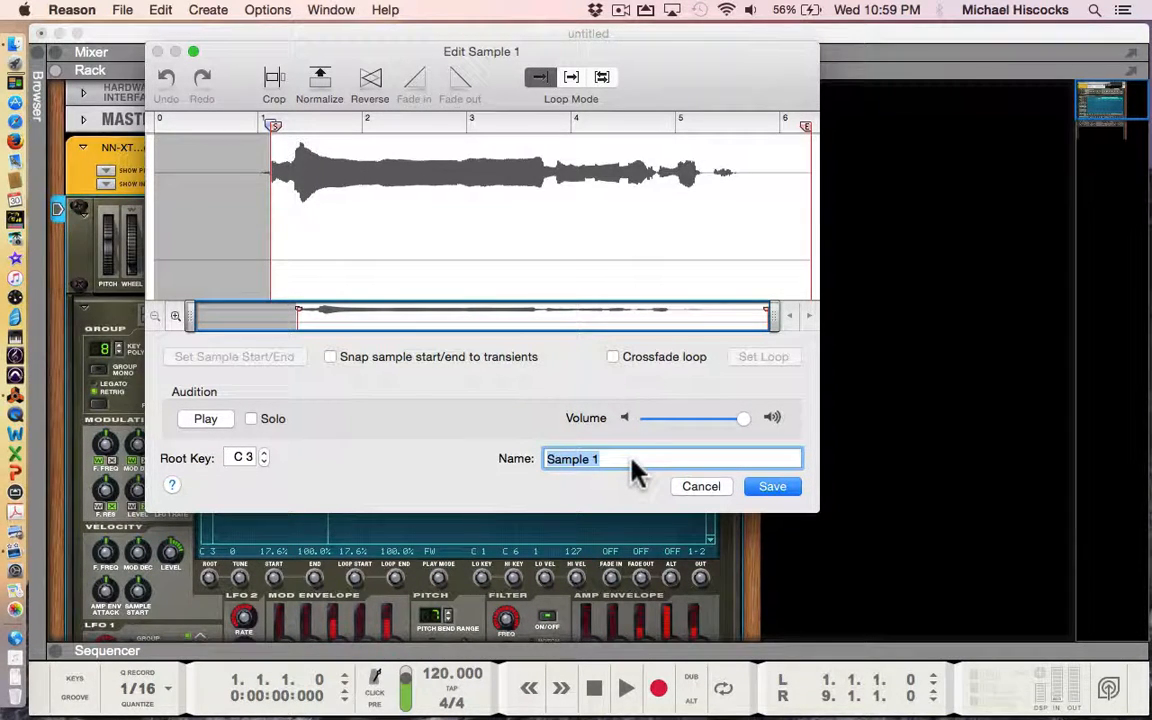
pyautogui.write('HelloMike')
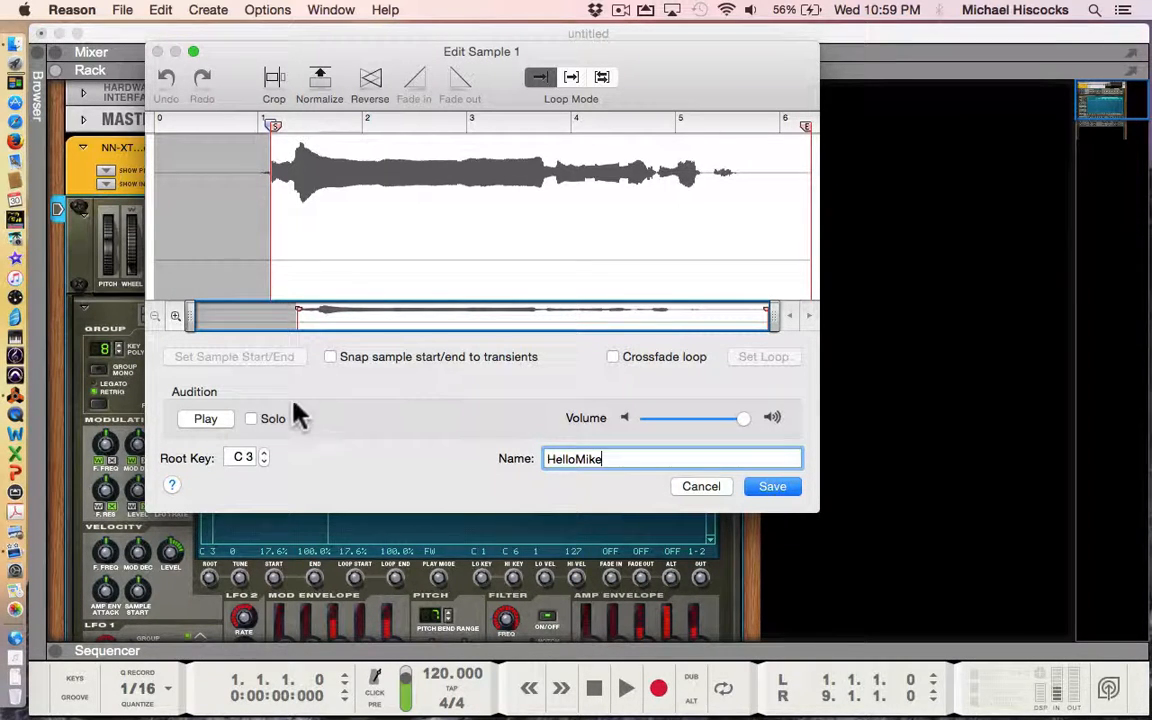
pyautogui.click(205, 420)
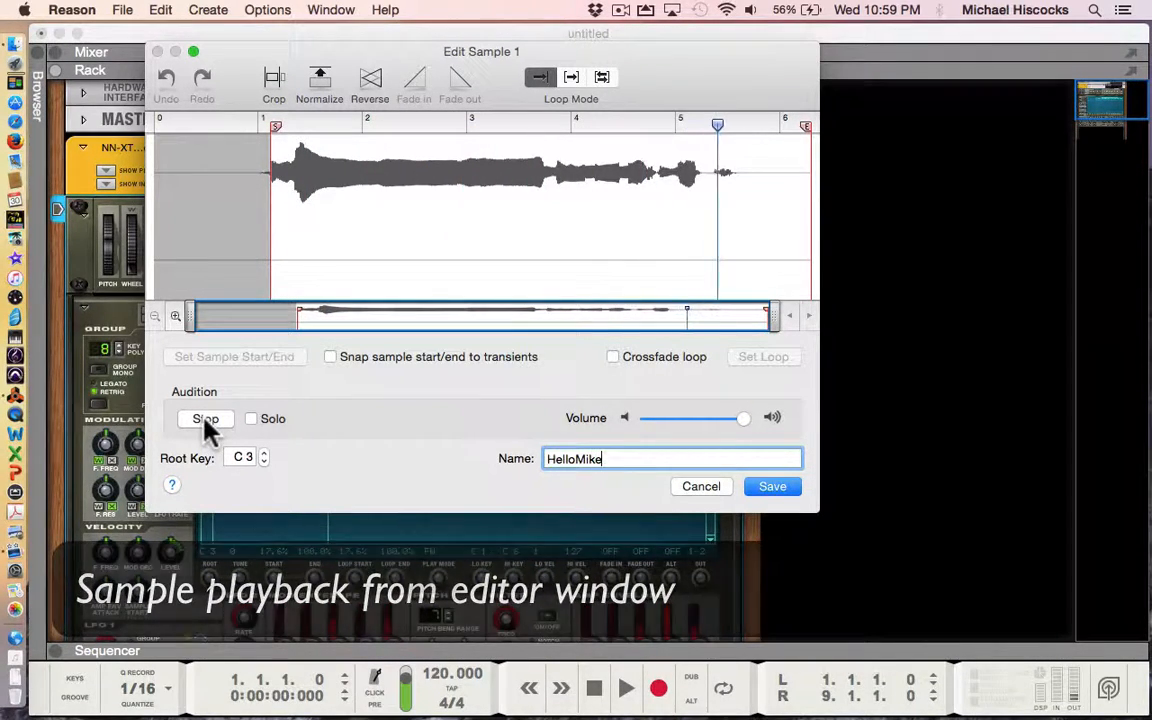
pyautogui.click(199, 424)
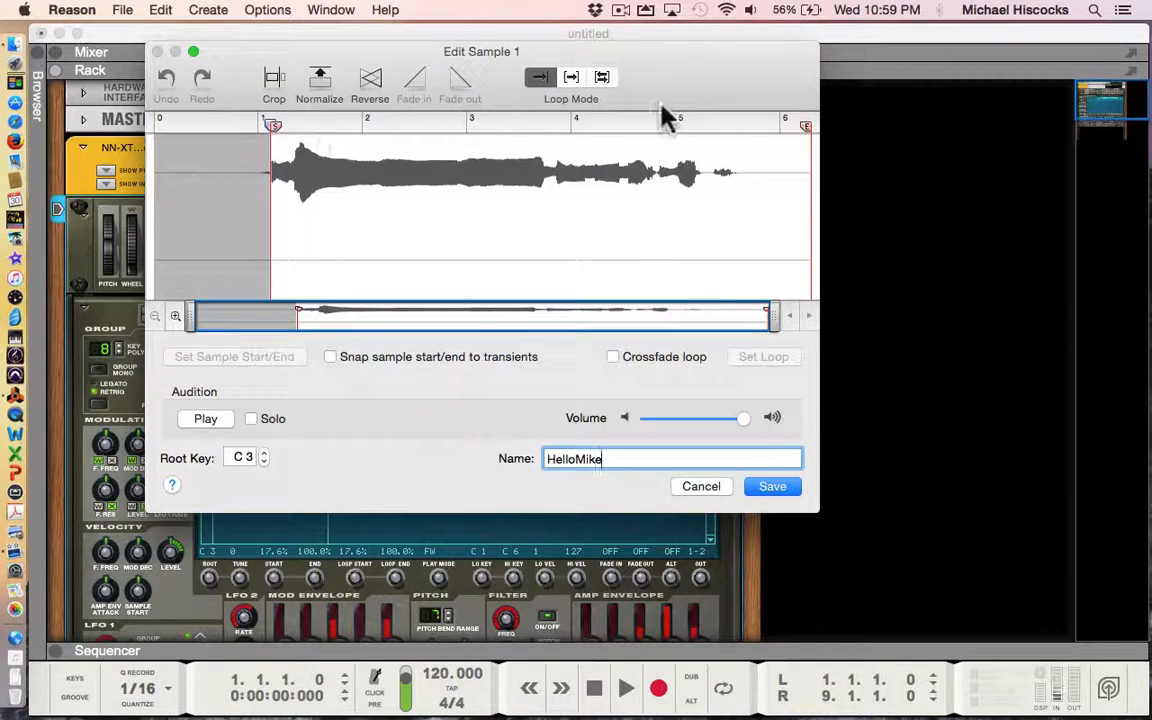
# - Trim the start and end markers, crop and audition the sample, then undo the crop
pyautogui.moveTo(808, 130); pyautogui.dragTo(553, 174)
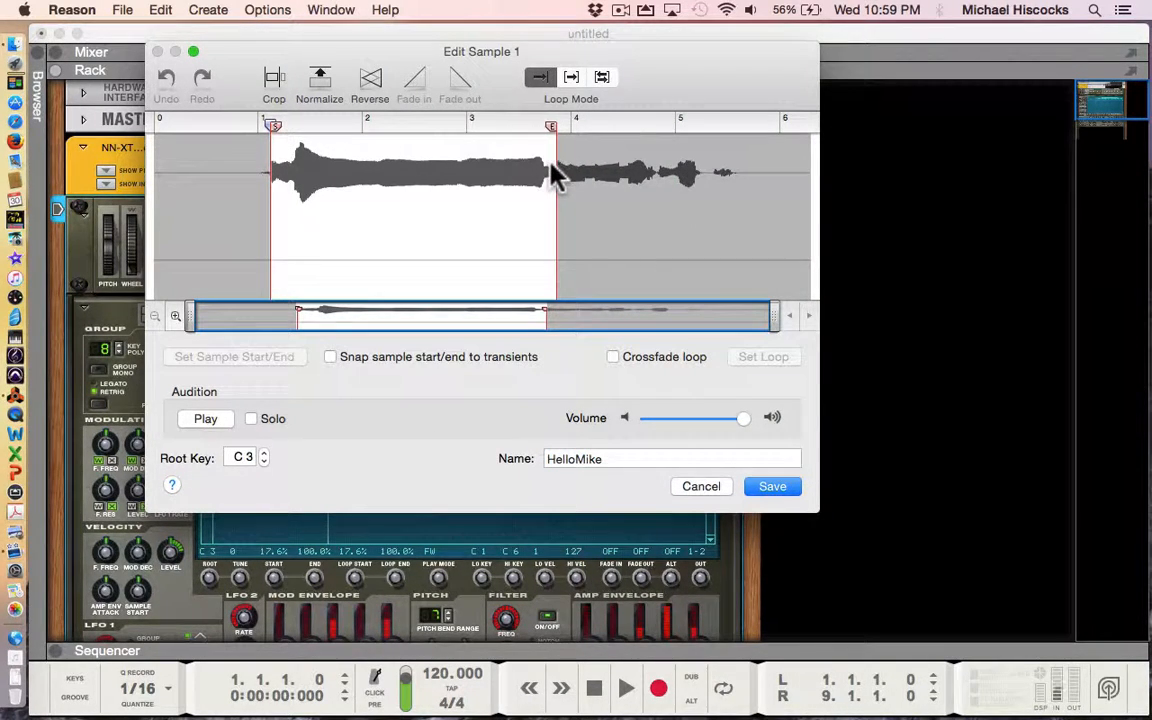
pyautogui.moveTo(275, 129); pyautogui.dragTo(297, 136)
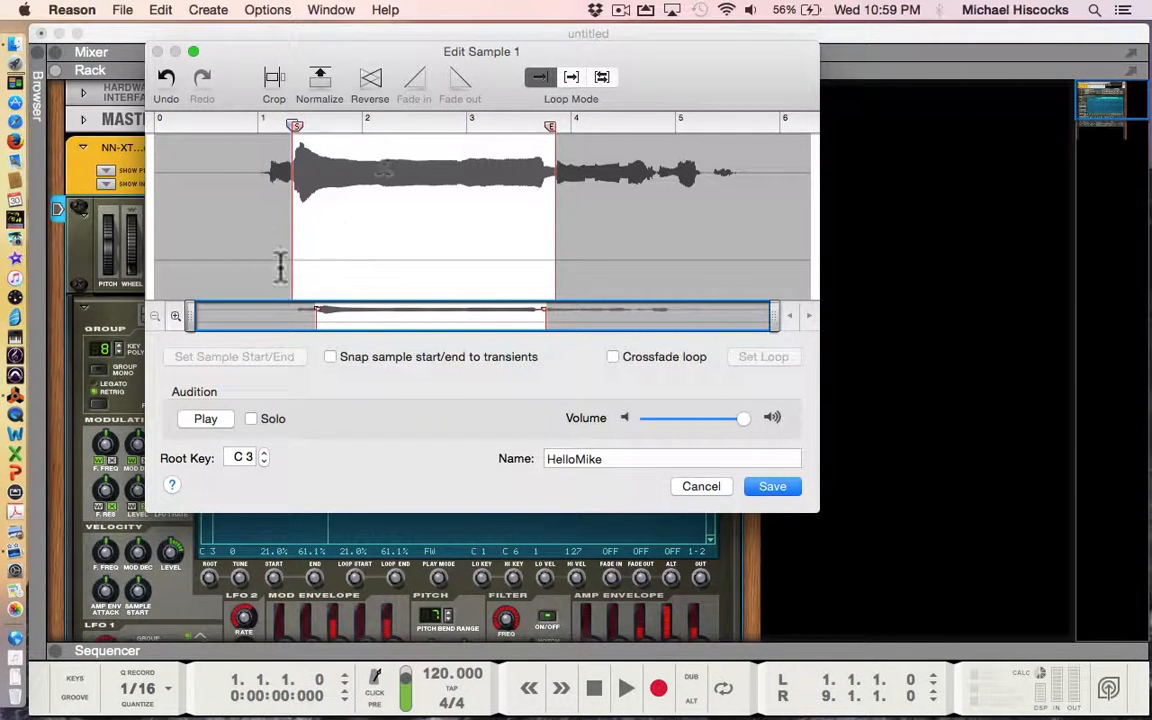
pyautogui.click(274, 86)
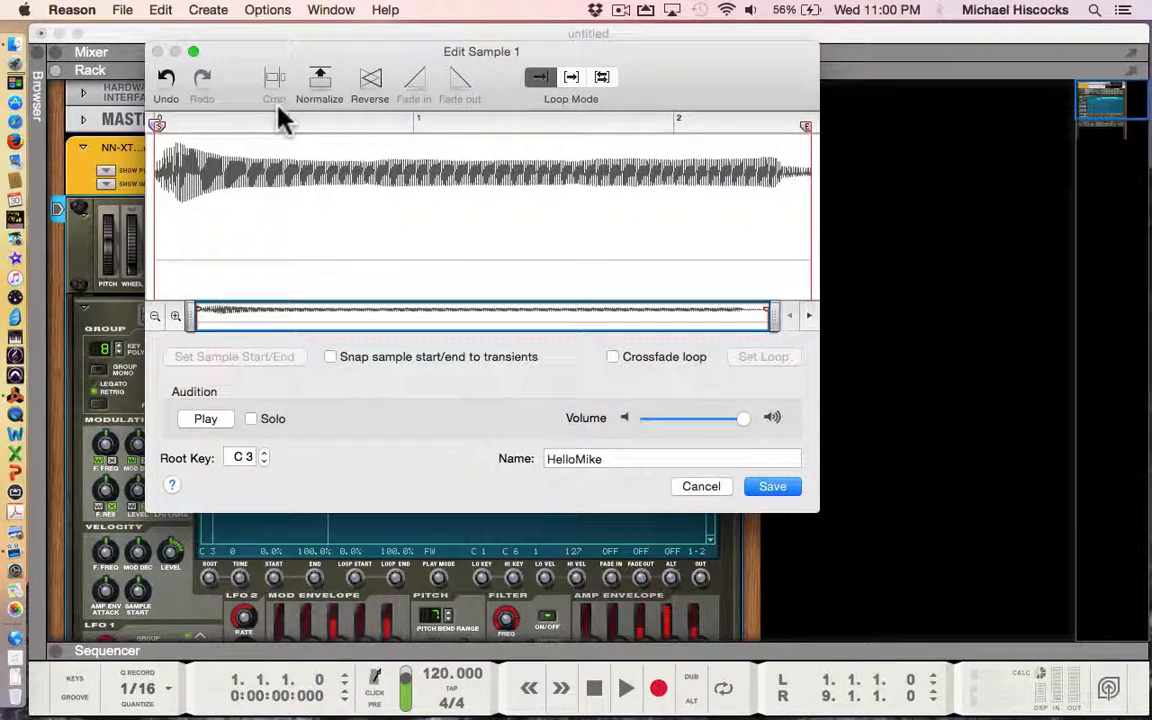
pyautogui.click(205, 419)
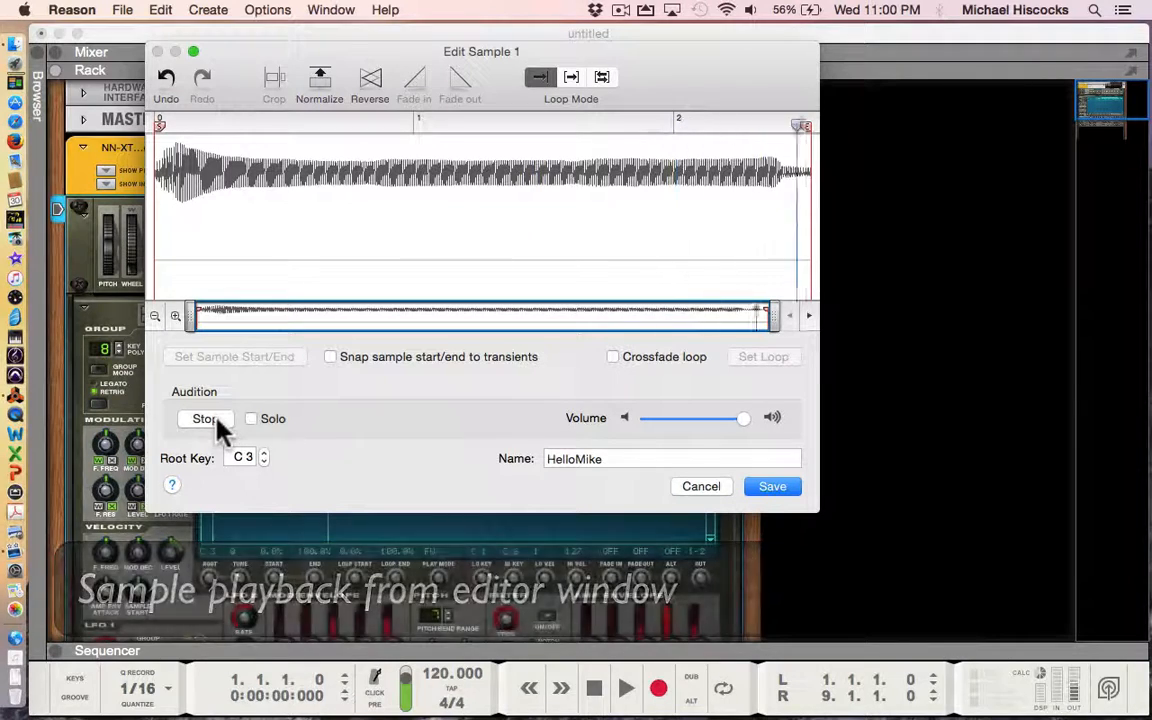
pyautogui.click(163, 80)
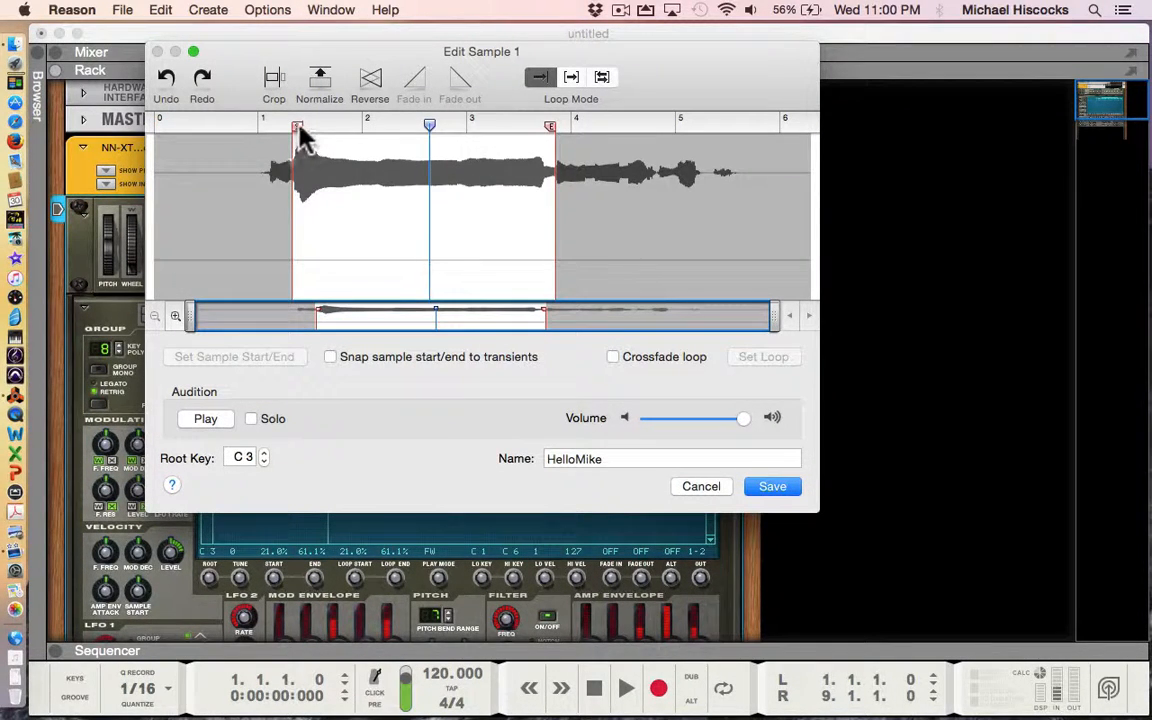
# - Widen the region with the end marker past the phrase's tail and listen
pyautogui.moveTo(300, 130); pyautogui.dragTo(270, 135)
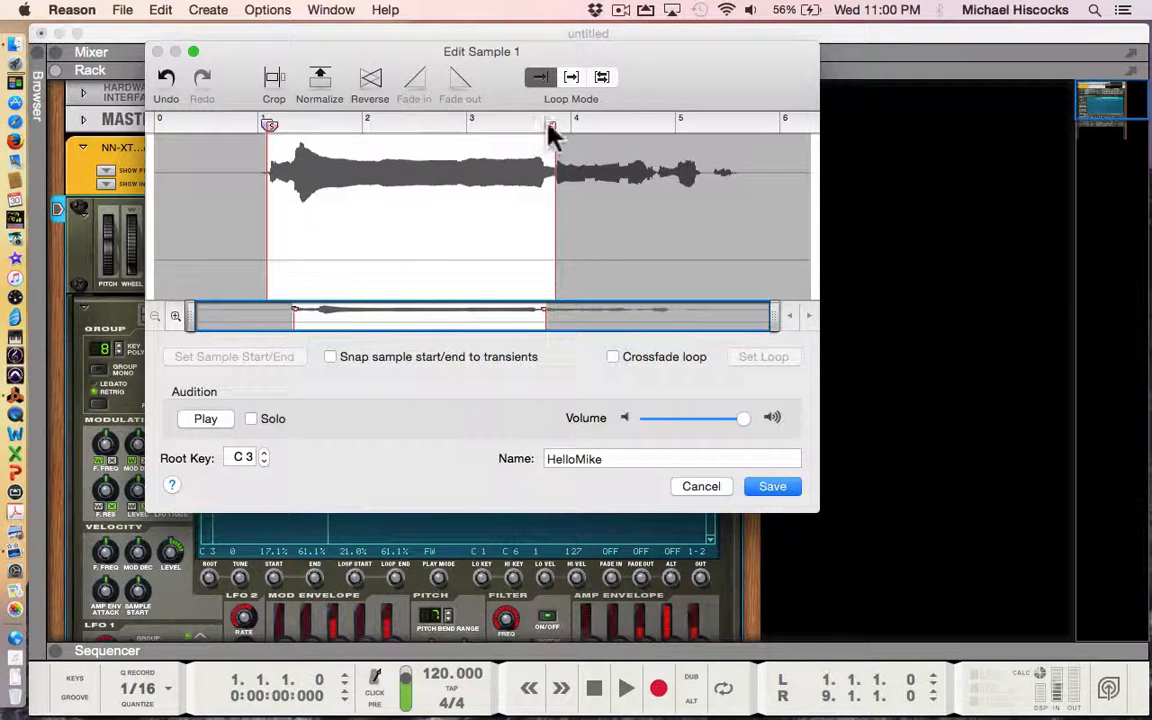
pyautogui.moveTo(548, 127); pyautogui.dragTo(736, 137)
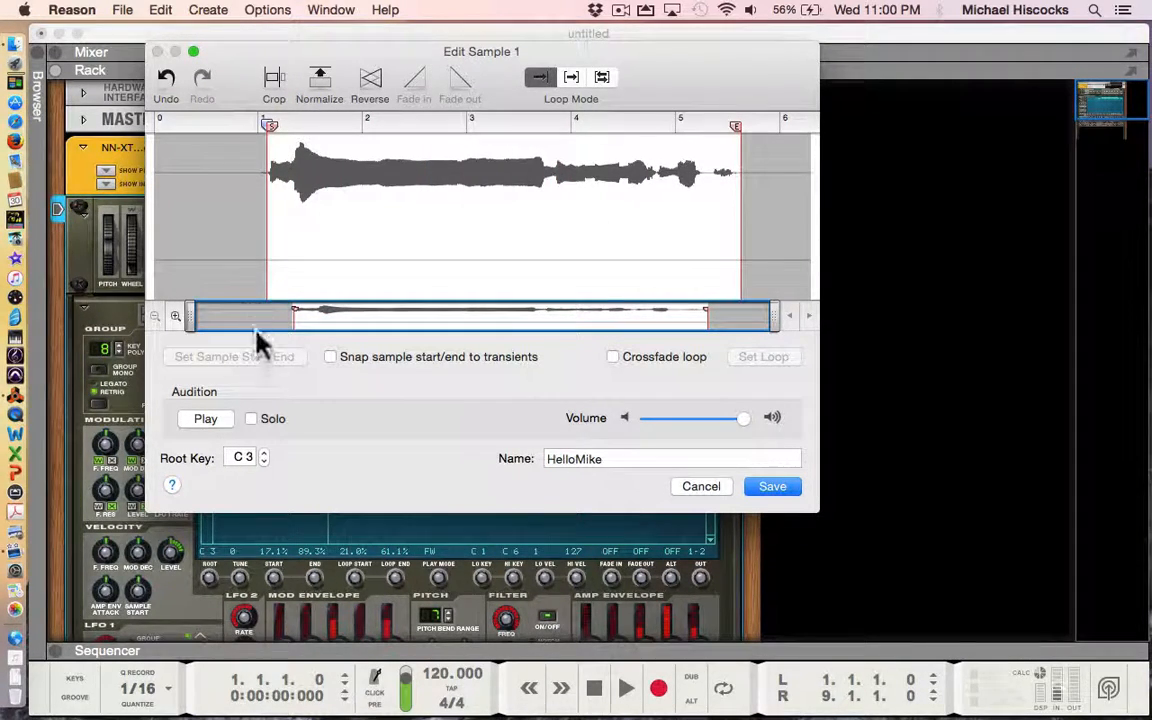
pyautogui.click(205, 420)
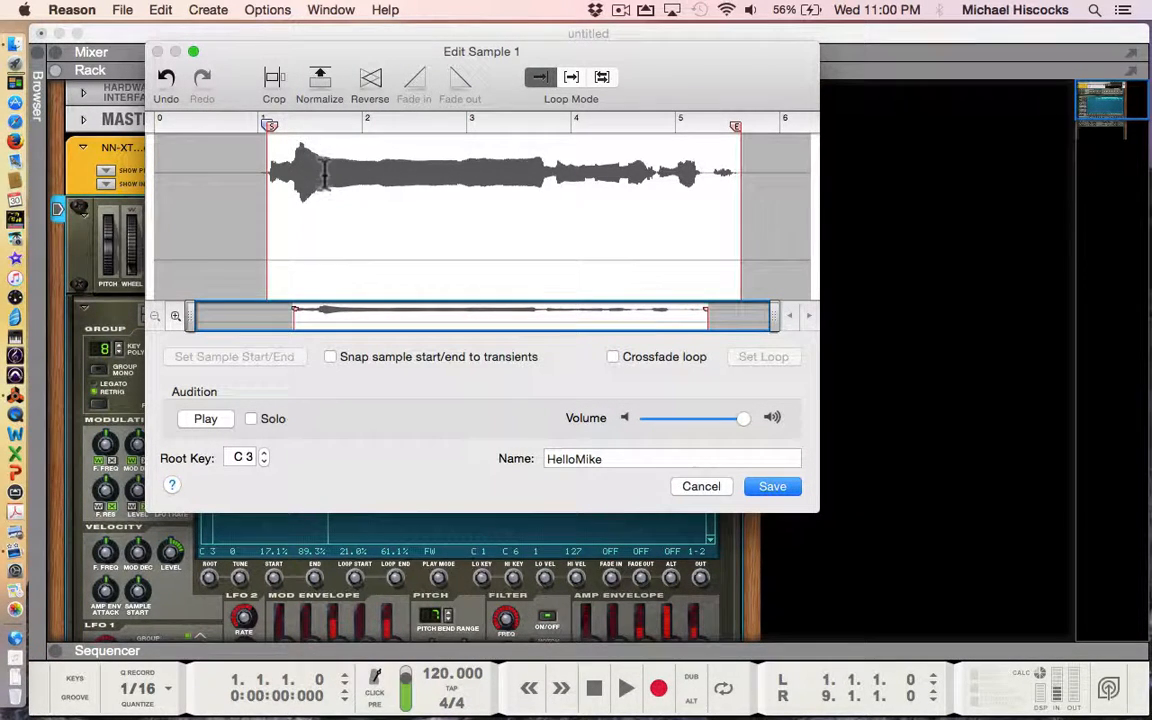
# - Normalize HelloMike, audition it, then reverse it and listen again
pyautogui.click(322, 88)
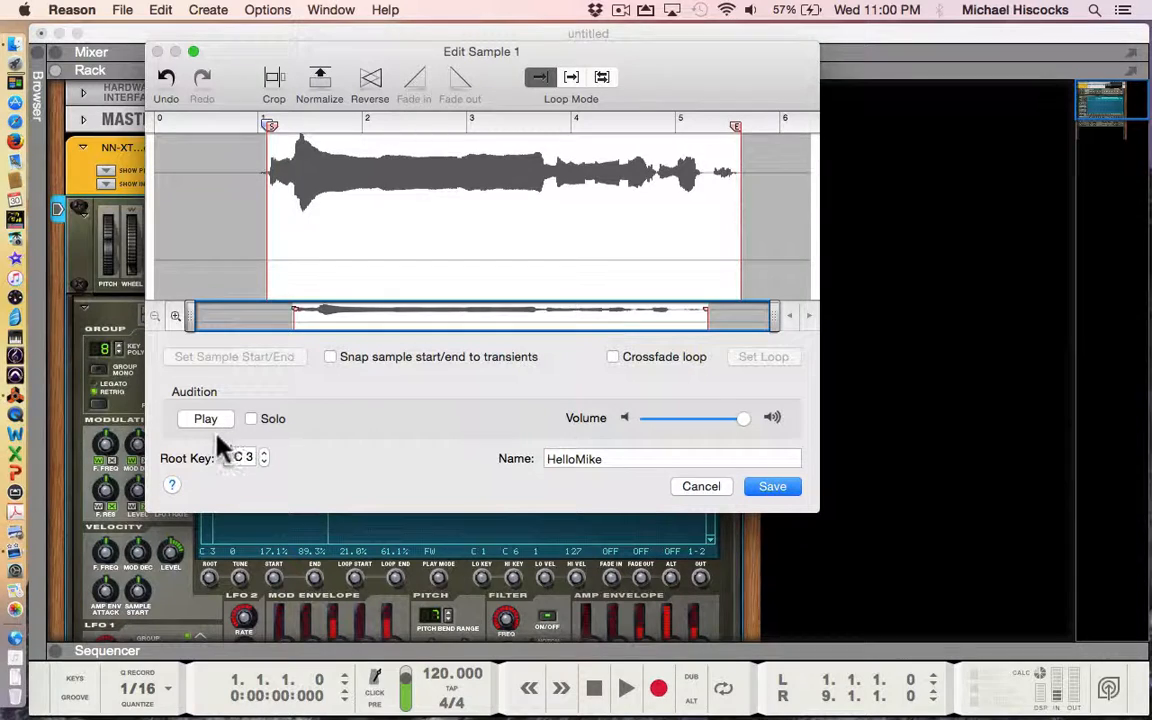
pyautogui.click(207, 419)
pyautogui.click(369, 86)
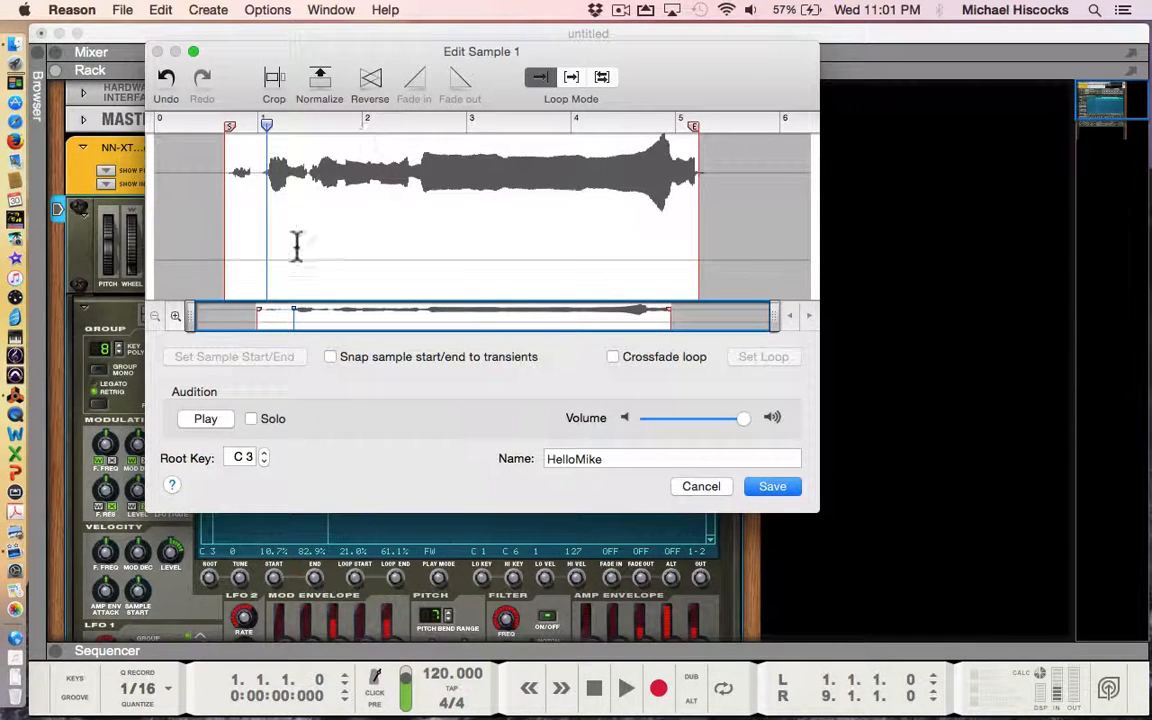
pyautogui.click(205, 425)
# - Undo the Reverse in the Edit Sample window, restoring forward playback of HelloMike
pyautogui.click(167, 80)
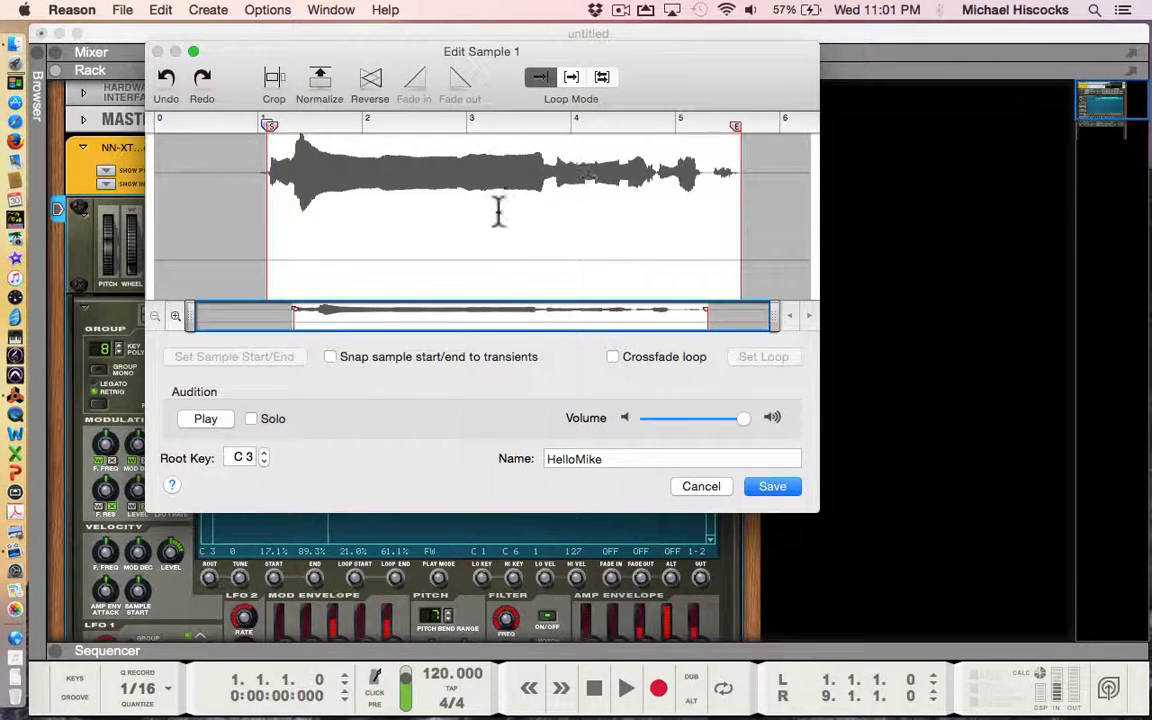
# - Set Forward + Backward loop mode with loop markers at sample start and end, then audition it
pyautogui.click(602, 77)
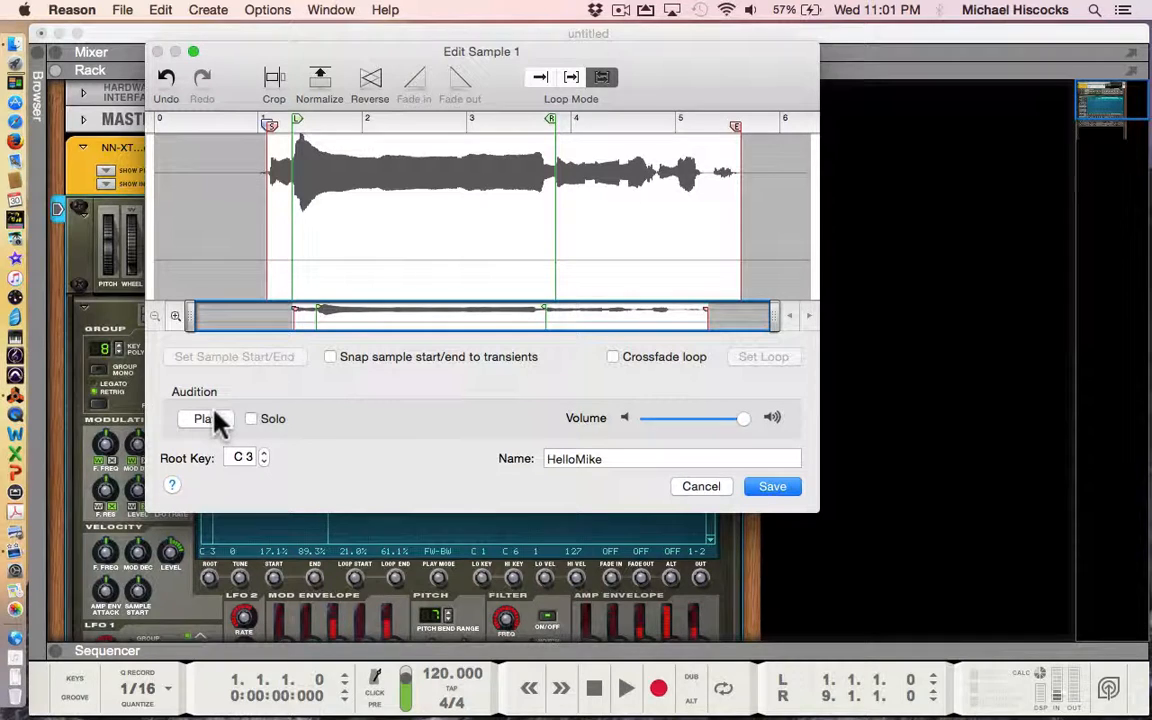
pyautogui.moveTo(553, 129); pyautogui.dragTo(738, 123)
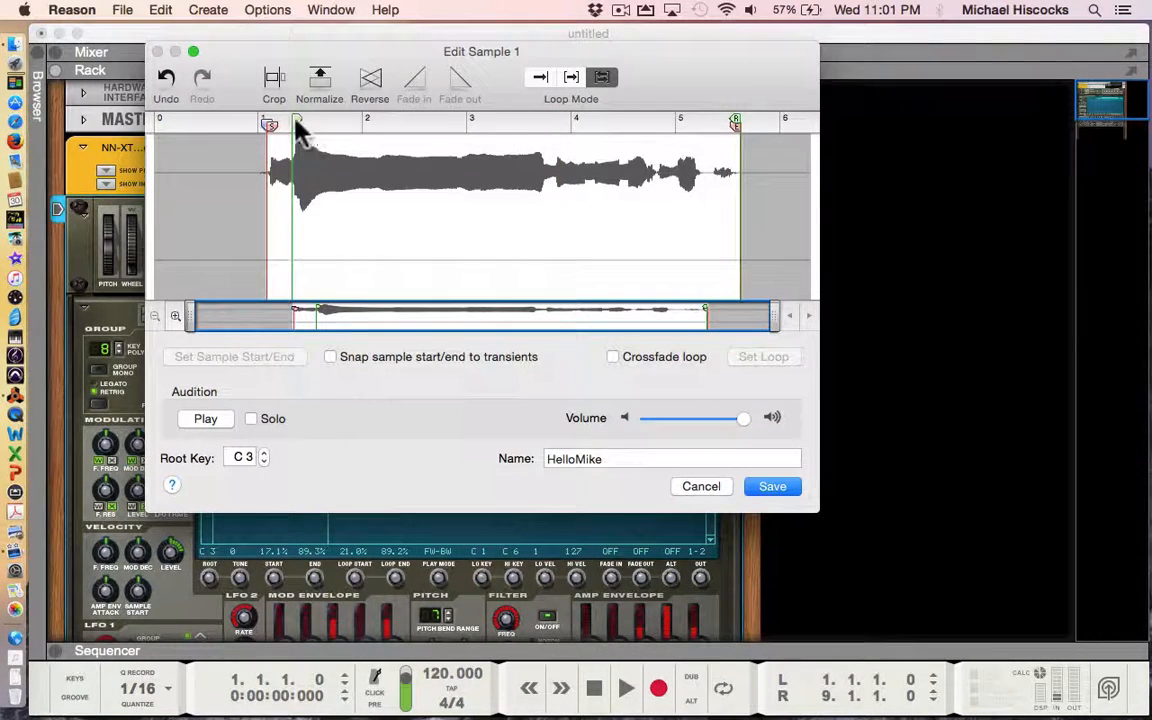
pyautogui.moveTo(295, 118); pyautogui.dragTo(268, 122)
pyautogui.click(193, 418)
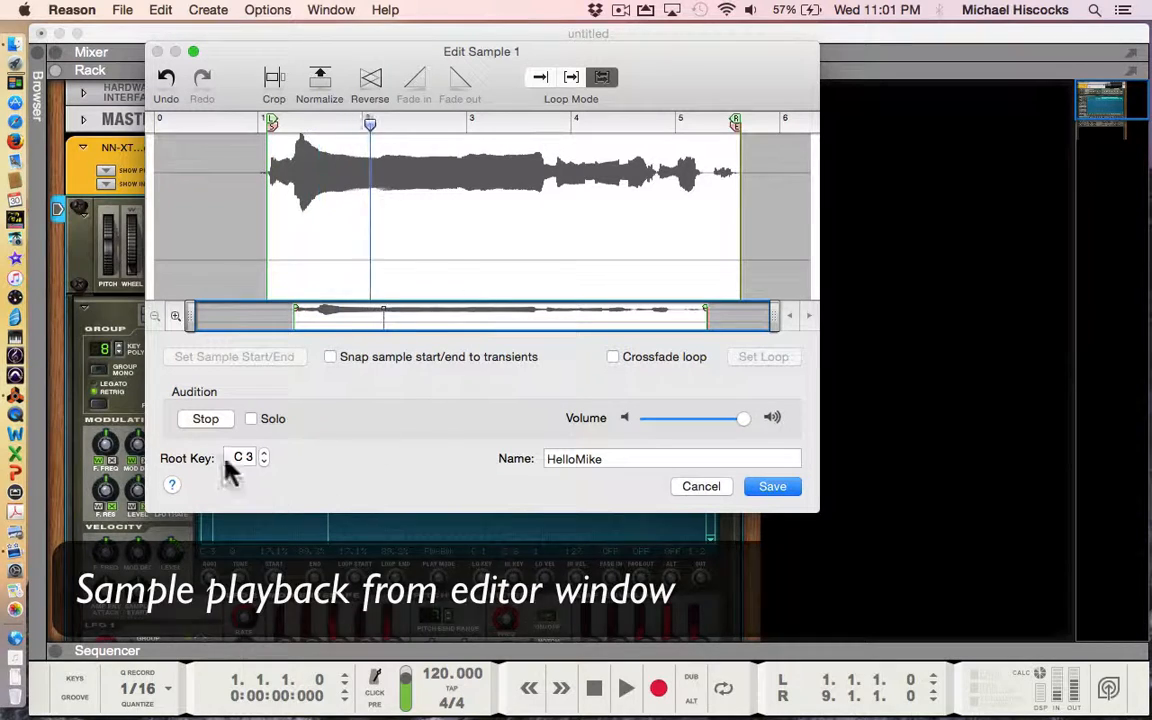
pyautogui.click(205, 420)
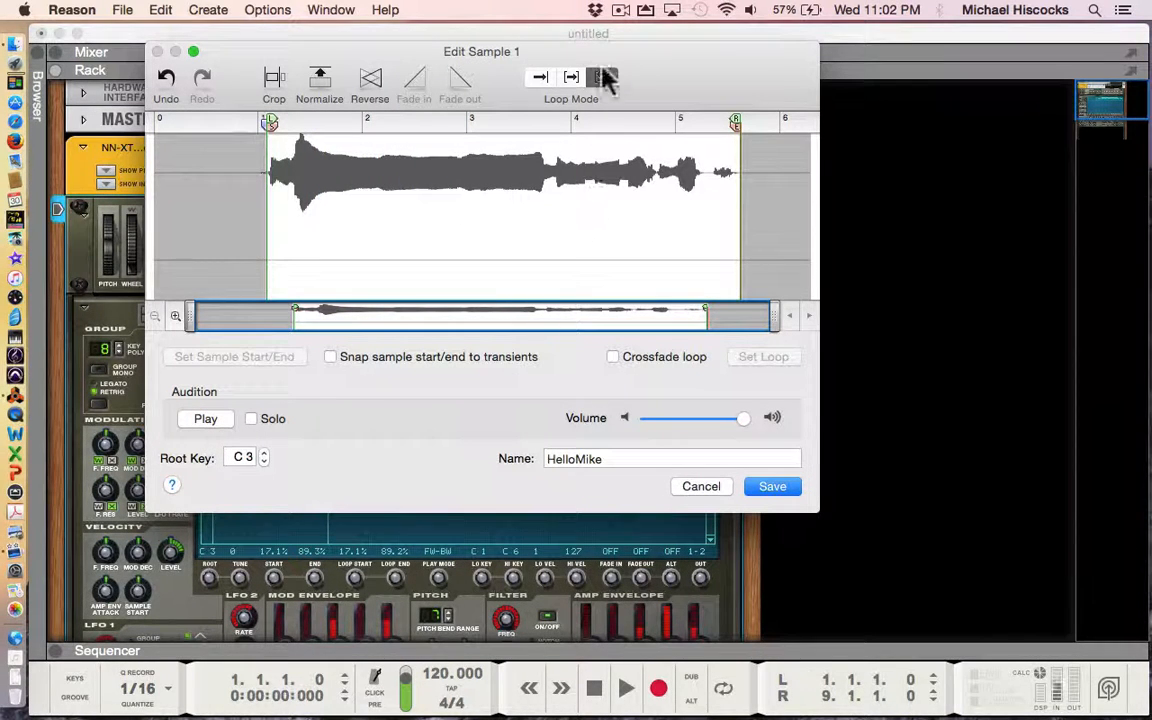
pyautogui.click(605, 78)
# - Switch to Loop Forward, narrow the loop to just after 2 through before 3, and audition it
pyautogui.click(571, 78)
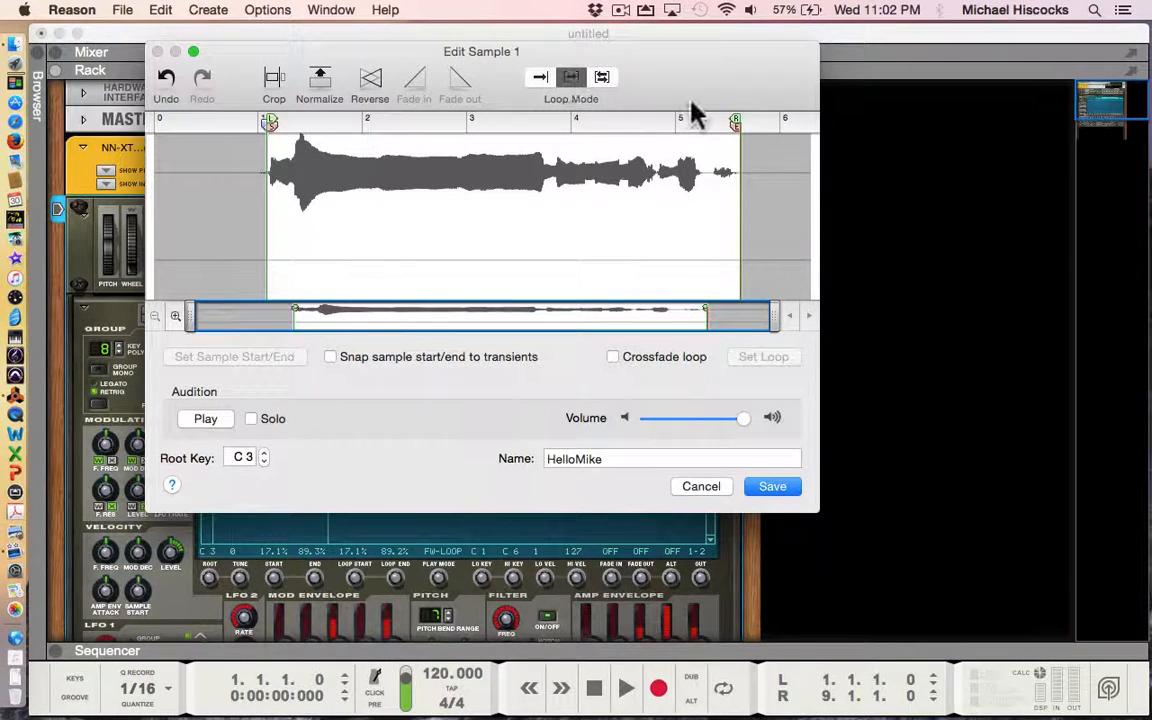
pyautogui.moveTo(735, 125); pyautogui.dragTo(707, 120)
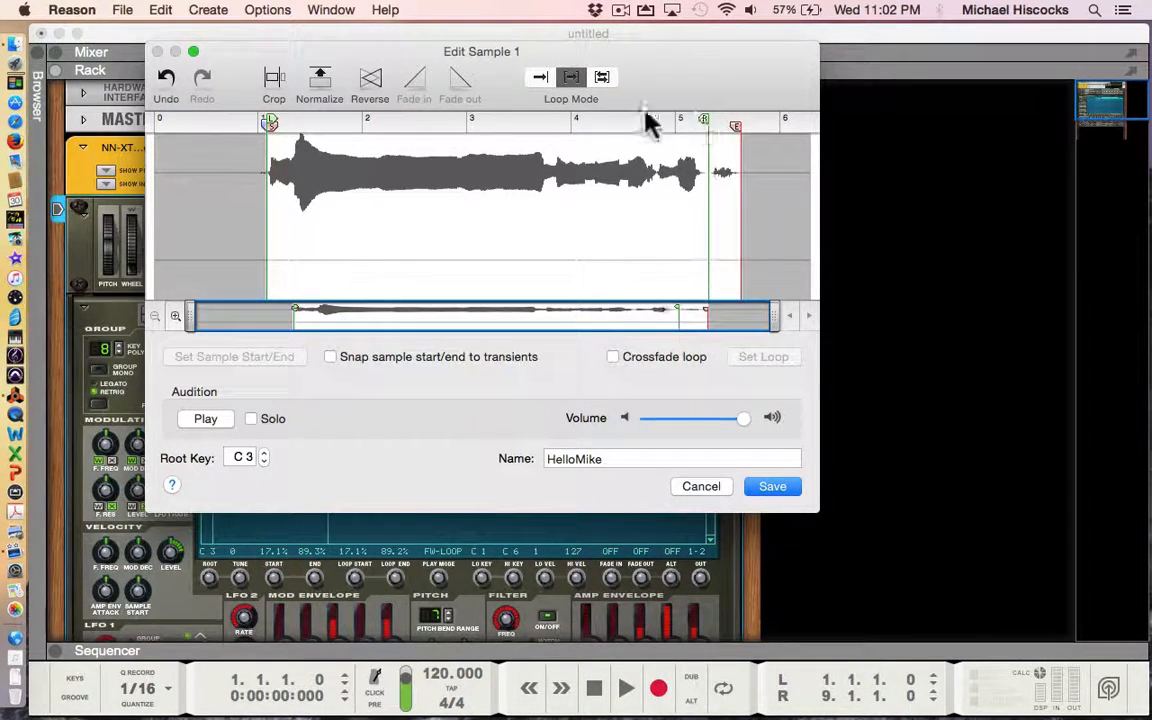
pyautogui.moveTo(270, 121); pyautogui.dragTo(307, 120)
pyautogui.moveTo(358, 130)
pyautogui.mouseDown()
pyautogui.moveTo(337, 129)
pyautogui.moveTo(391, 136)
pyautogui.mouseUp()
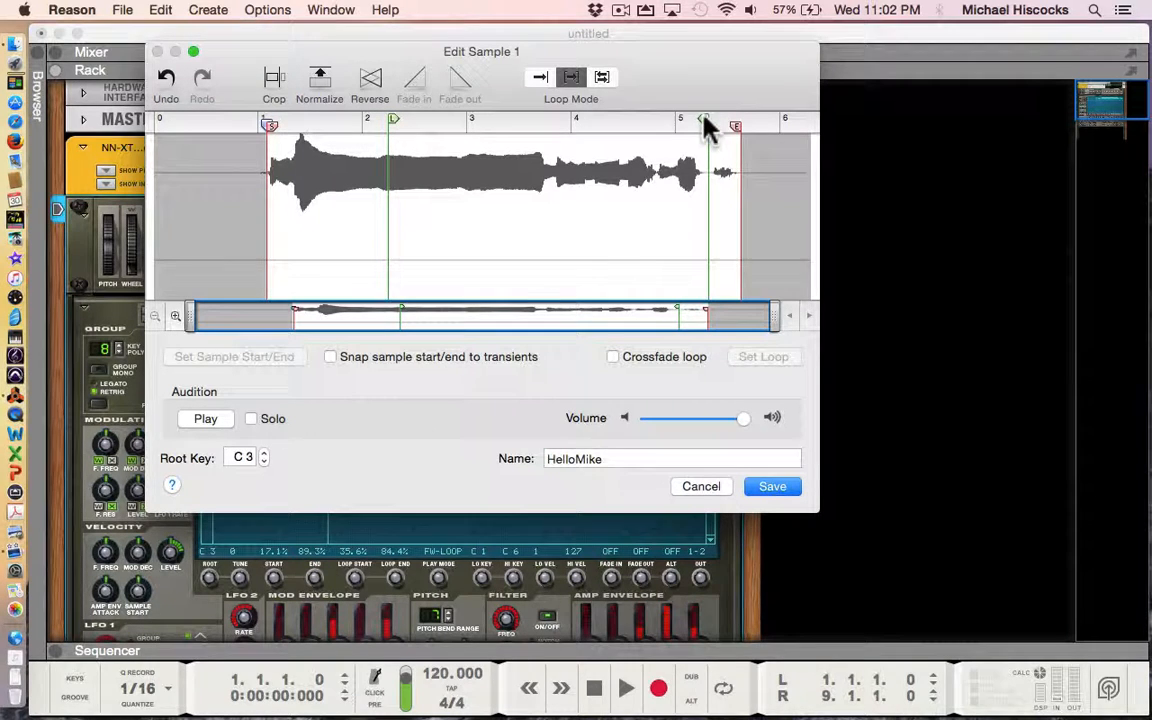
pyautogui.moveTo(700, 120); pyautogui.dragTo(450, 140)
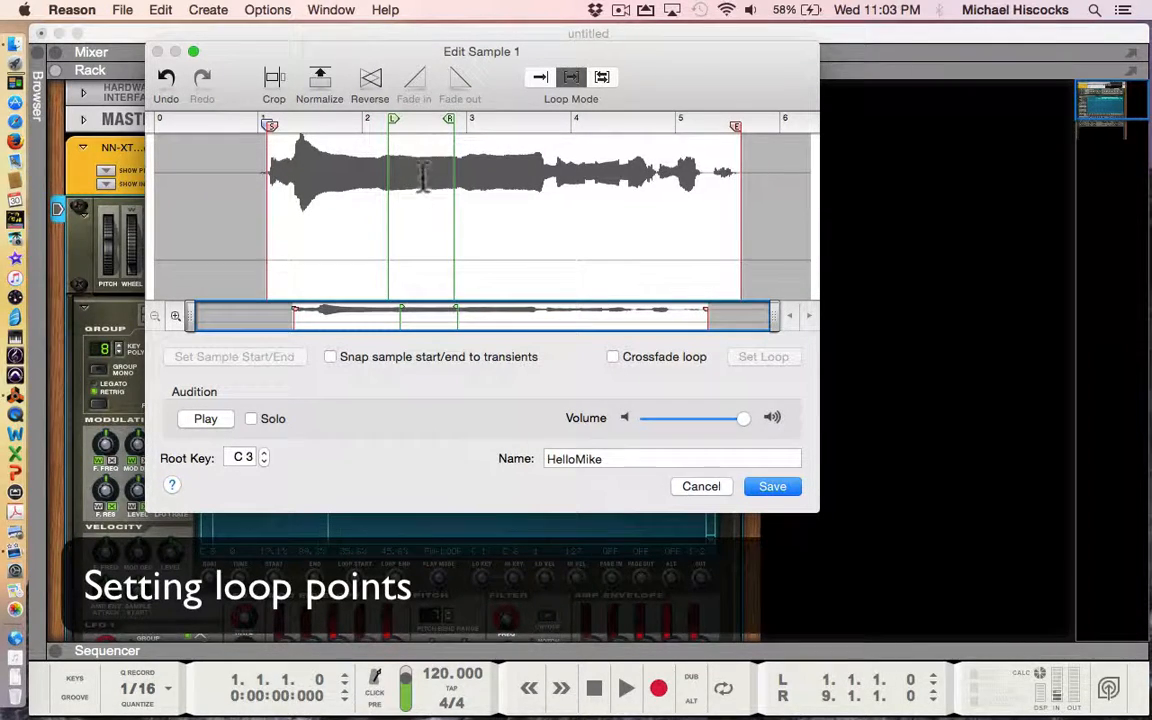
pyautogui.click(206, 421)
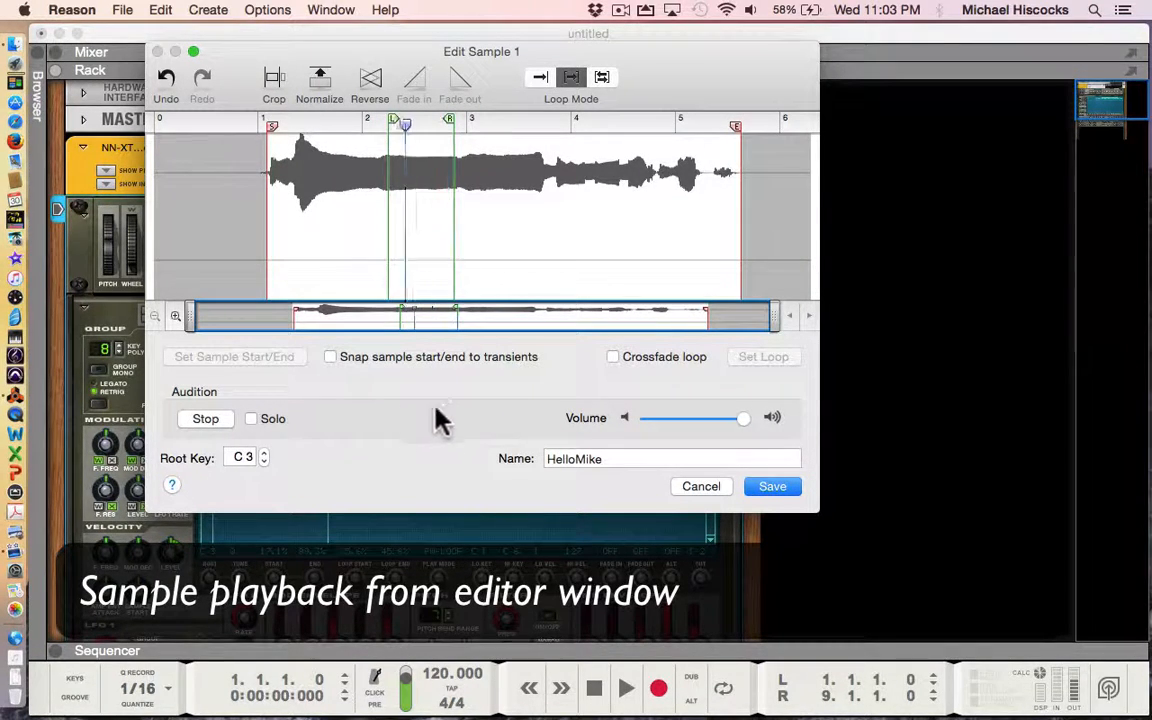
pyautogui.click(206, 419)
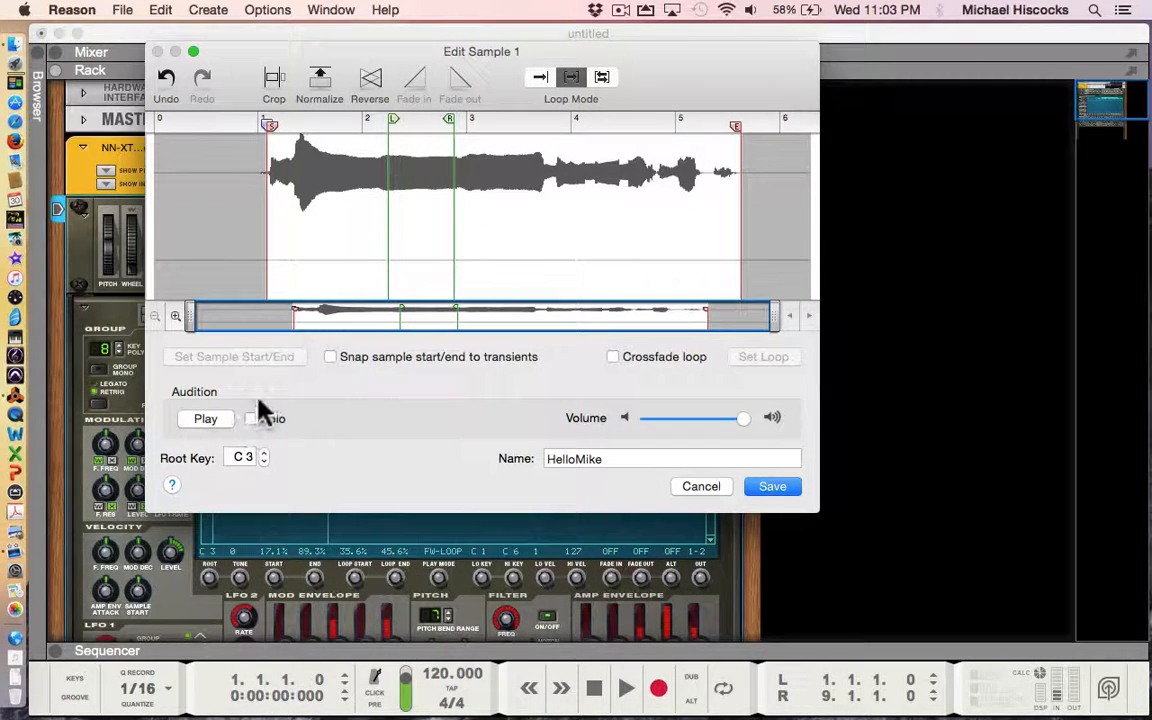
# - Zoom the waveform in five steps and scroll the view to the loop start near 2.2
pyautogui.click(175, 317)
pyautogui.click(175, 317)
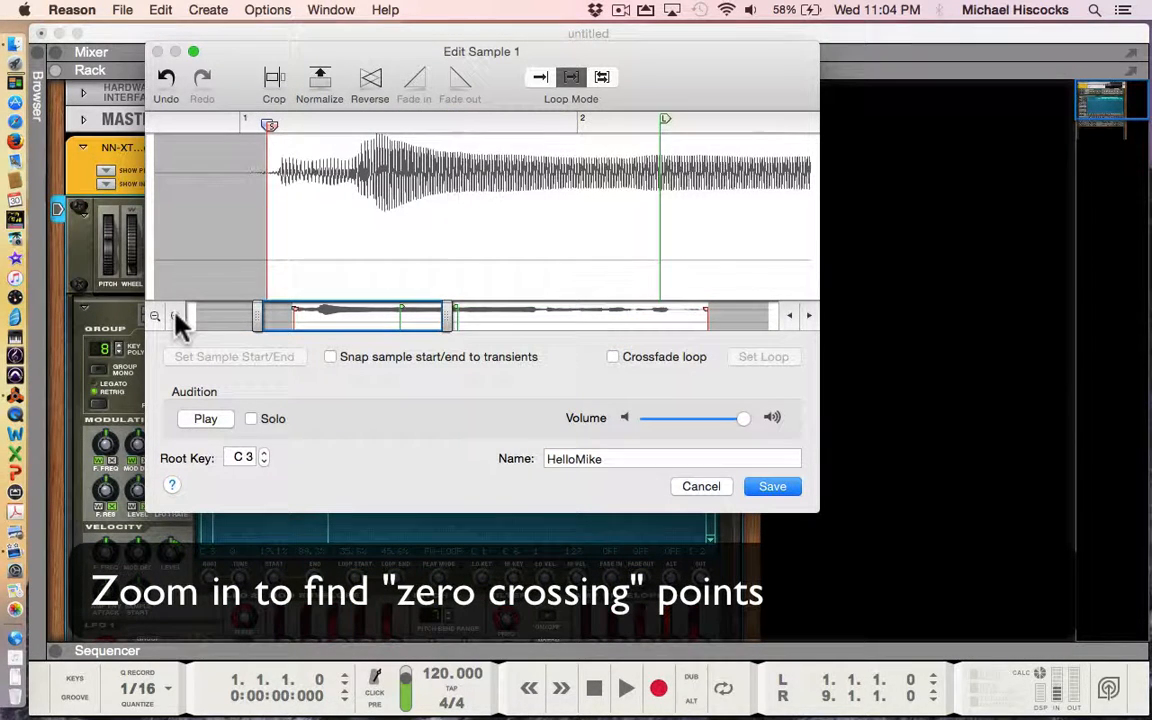
pyautogui.click(175, 317)
pyautogui.click(175, 317)
pyautogui.click(175, 317)
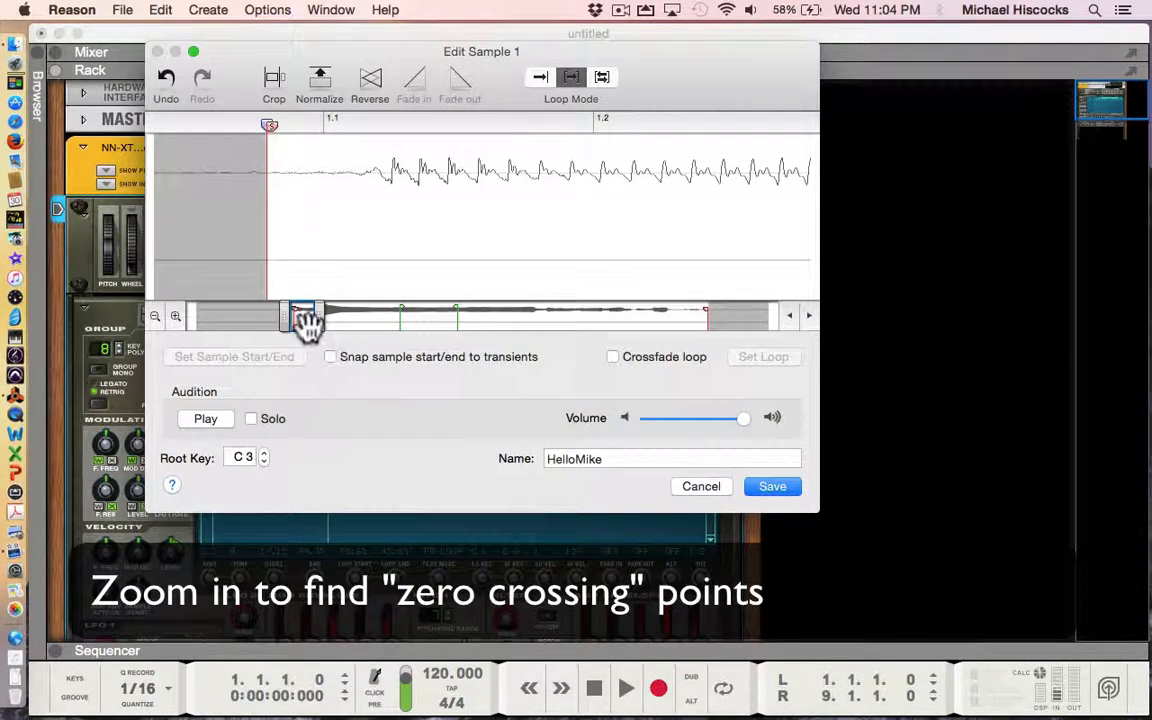
pyautogui.moveTo(303, 318); pyautogui.dragTo(399, 337)
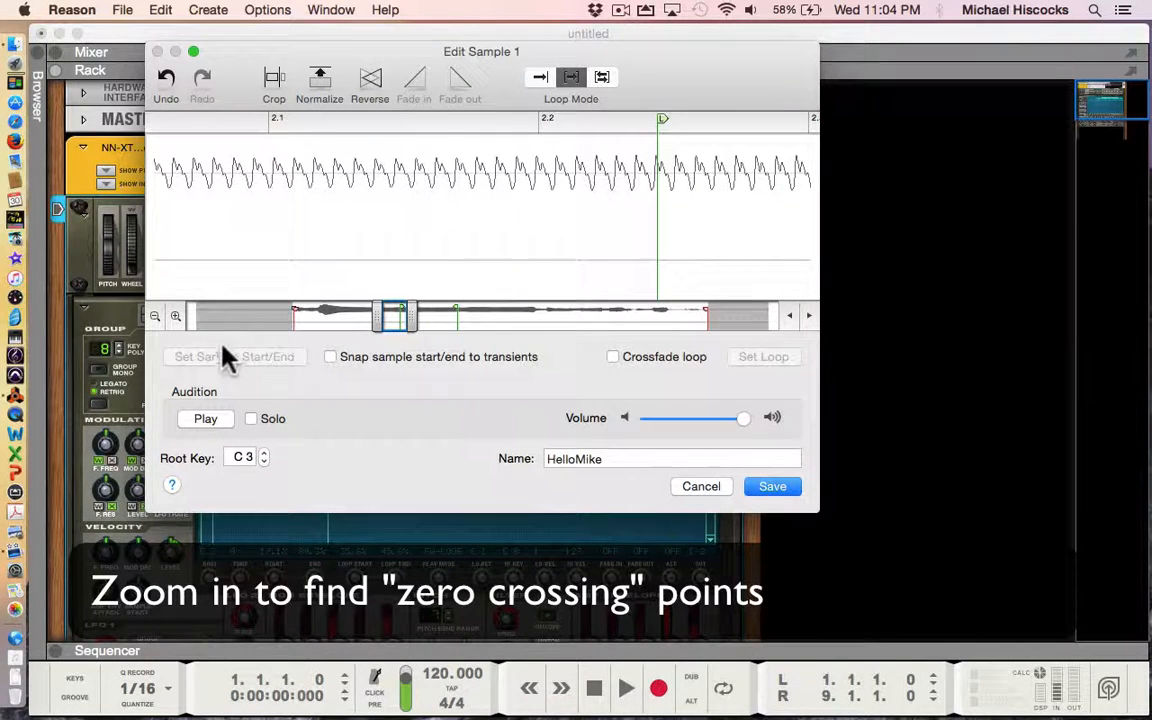
# - Nudge the L and R loop markers onto zero crossings, the end just before 2.87
pyautogui.click(176, 317)
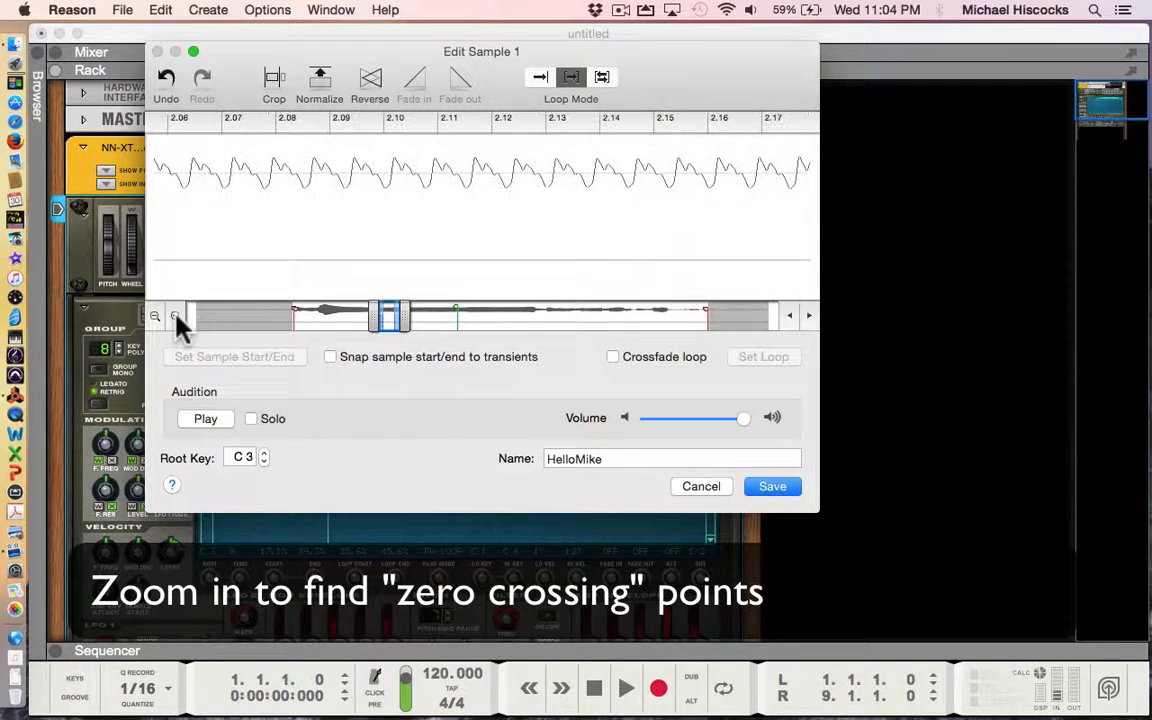
pyautogui.moveTo(388, 318); pyautogui.dragTo(400, 322)
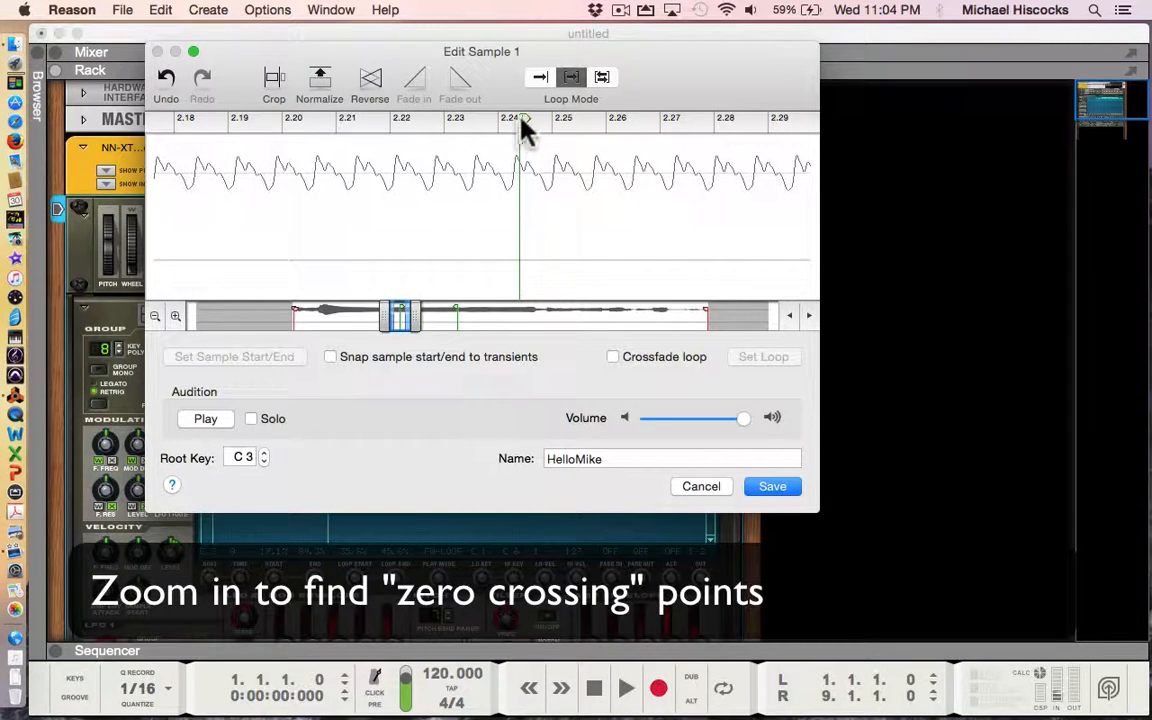
pyautogui.moveTo(519, 122); pyautogui.dragTo(515, 122)
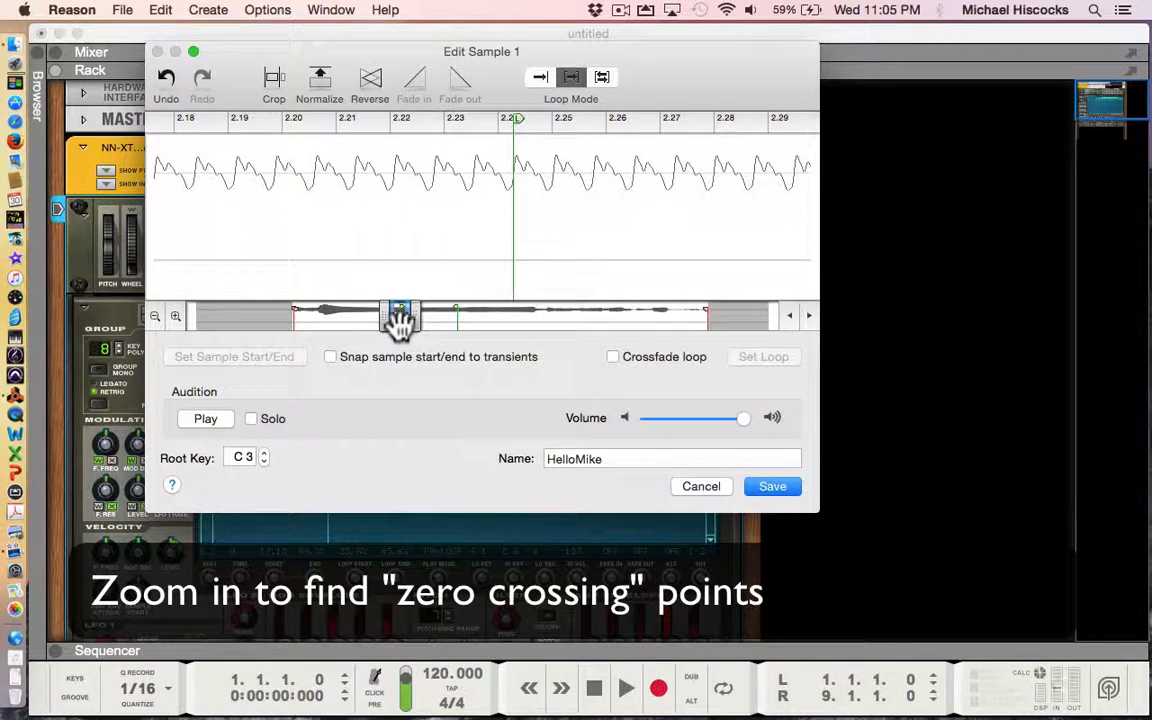
pyautogui.moveTo(400, 318); pyautogui.dragTo(457, 333)
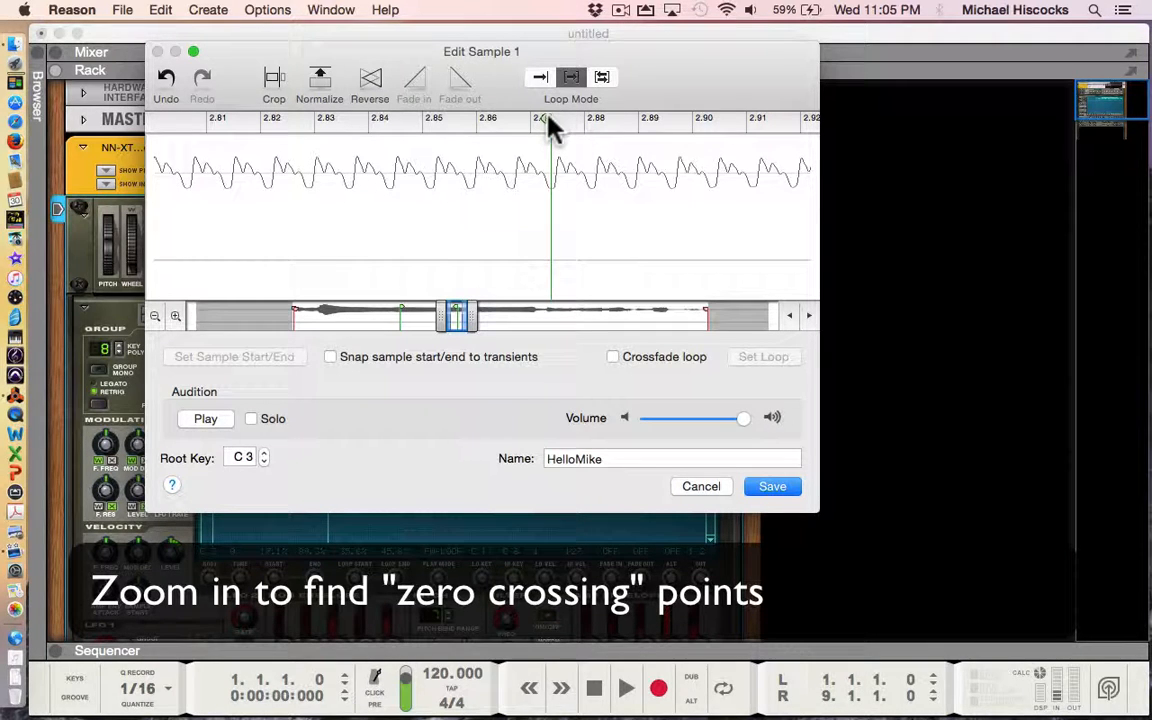
pyautogui.moveTo(550, 128); pyautogui.dragTo(538, 130)
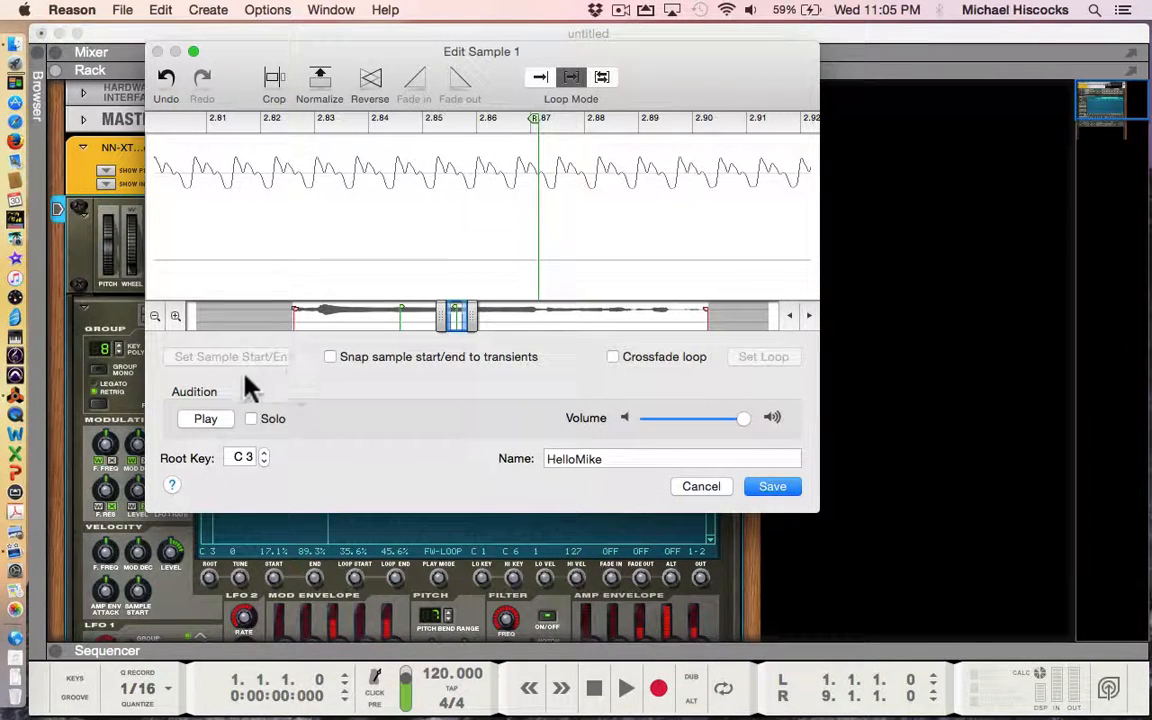
# - Play the tightened 2.25–2.87 loop and widen the waveform view around it
pyautogui.click(204, 421)
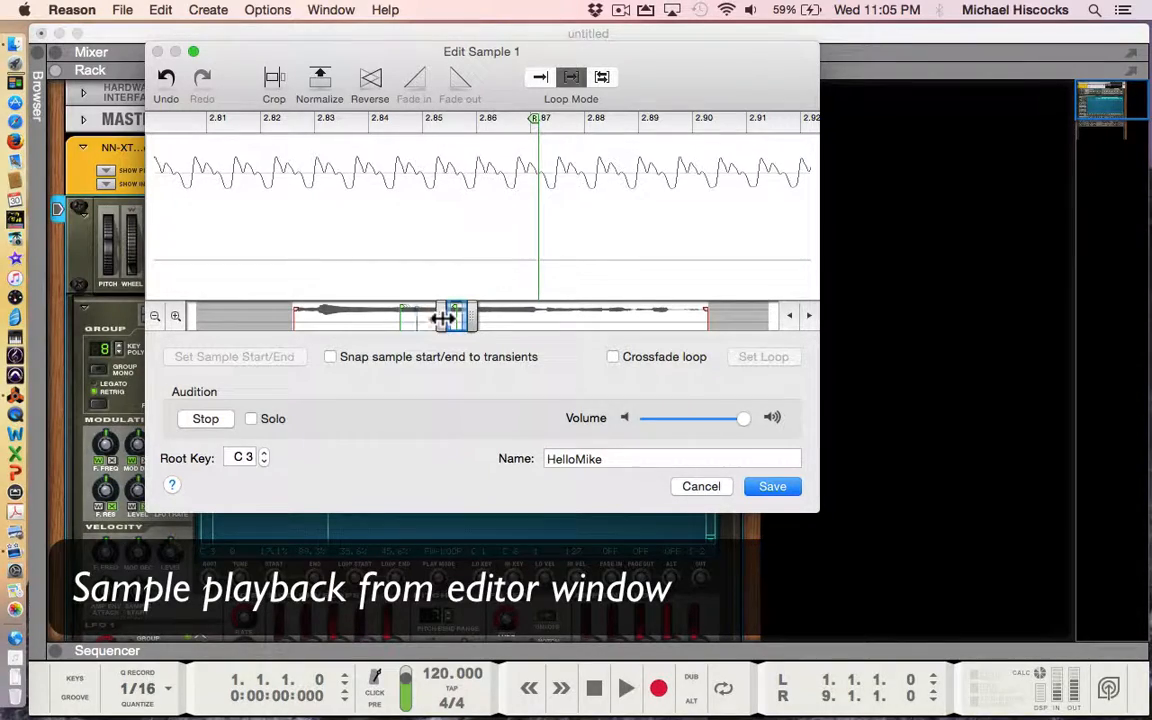
pyautogui.moveTo(439, 318); pyautogui.dragTo(419, 320)
pyautogui.moveTo(400, 320); pyautogui.dragTo(357, 326)
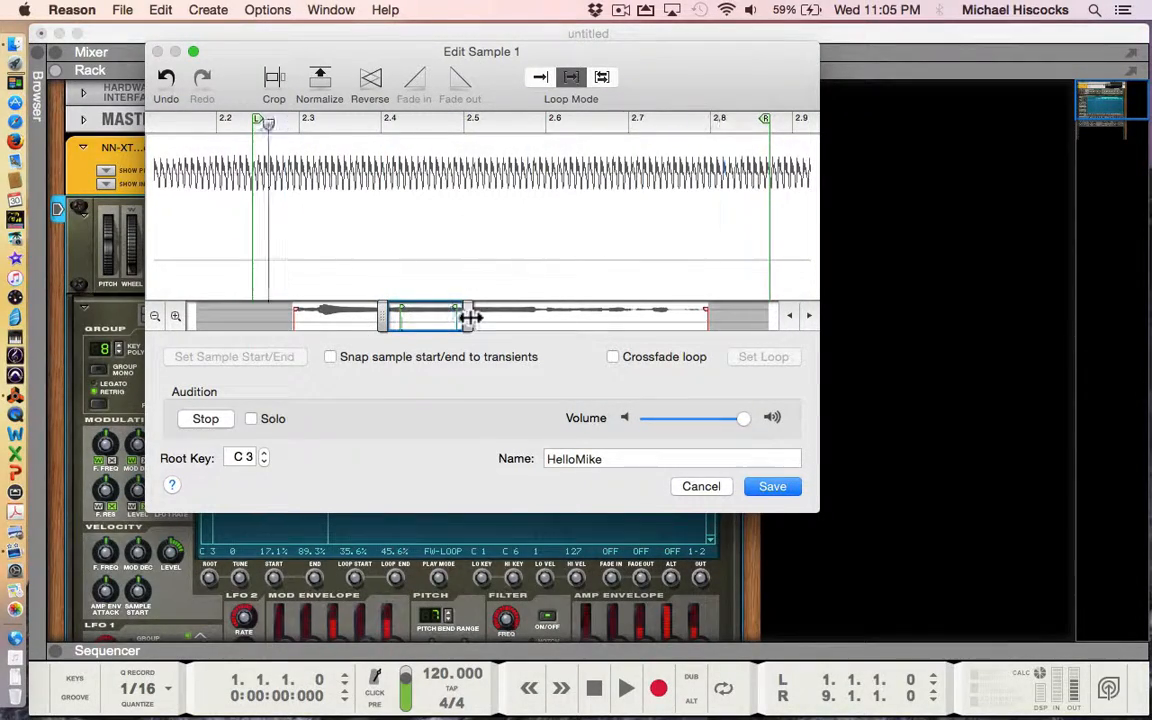
# - Zoom in around the loop start and shift it slightly earlier while the loop plays
pyautogui.moveTo(470, 317); pyautogui.dragTo(422, 324)
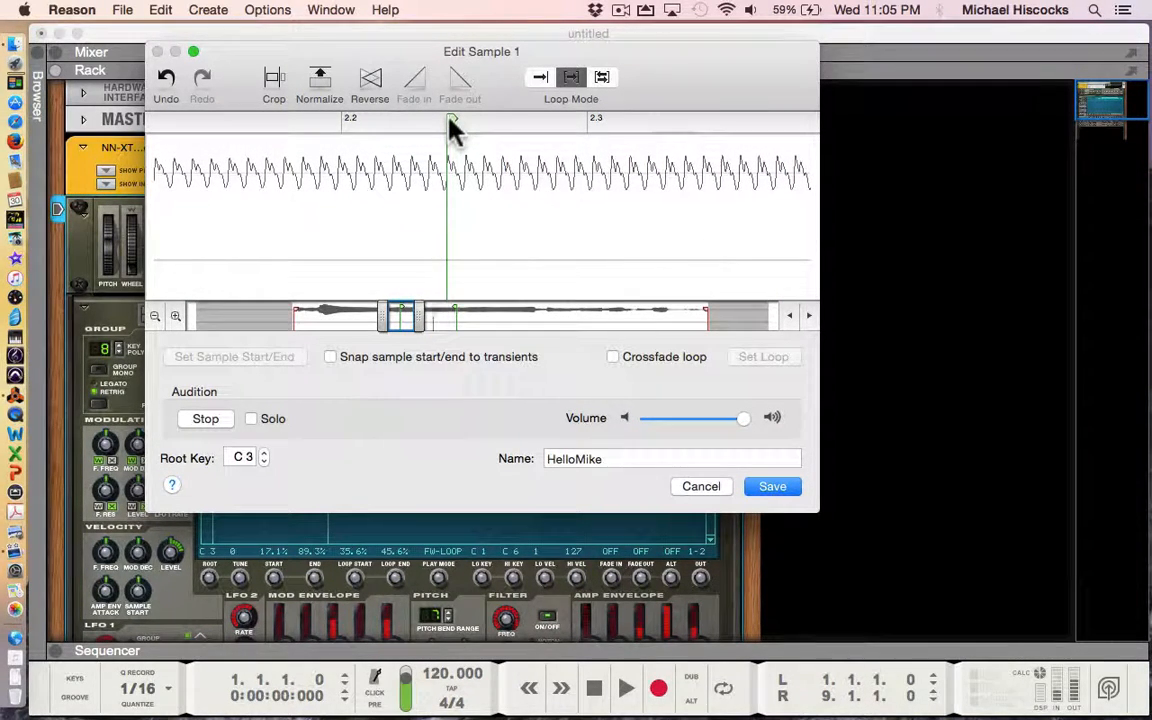
pyautogui.moveTo(450, 128); pyautogui.dragTo(442, 131)
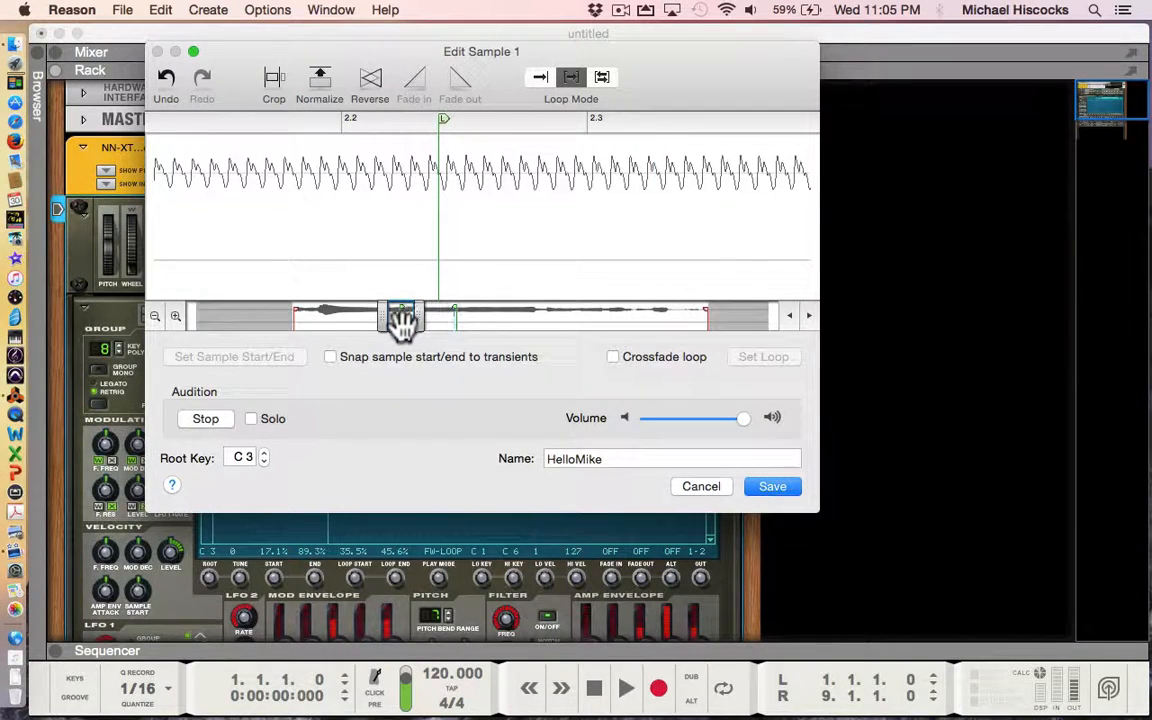
pyautogui.moveTo(399, 320); pyautogui.dragTo(452, 332)
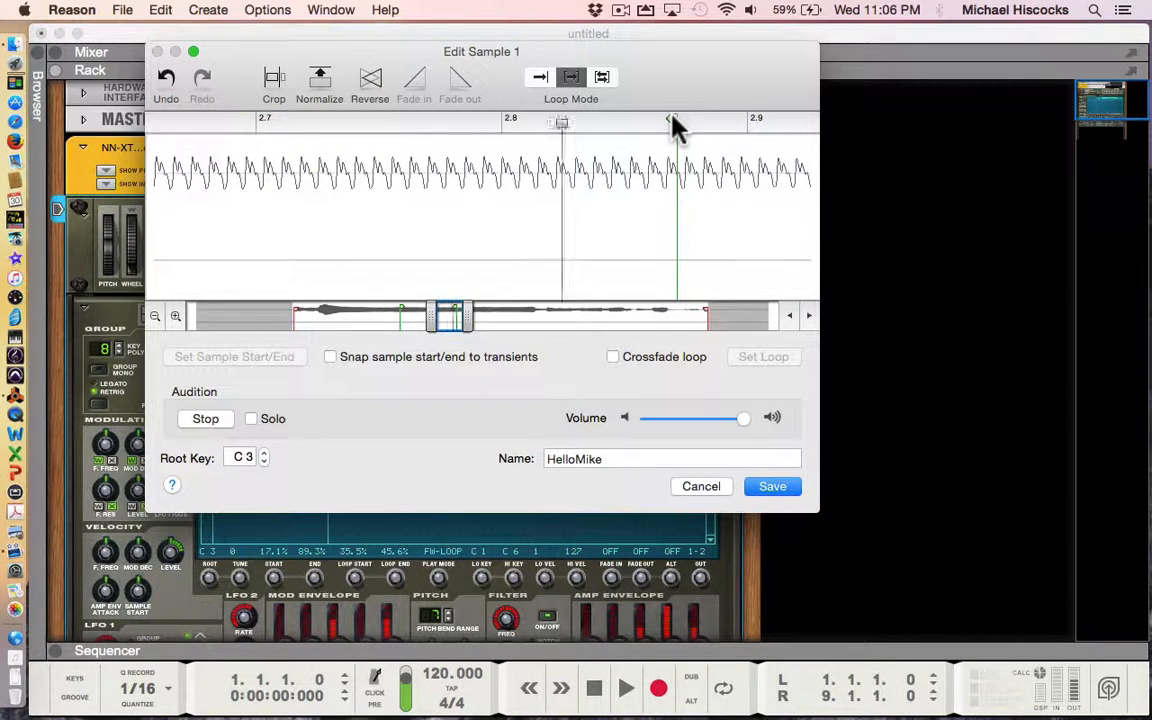
# - Pull the loop end earlier in small nudges, keeping it just short of 2.9
pyautogui.moveTo(671, 116); pyautogui.dragTo(673, 116)
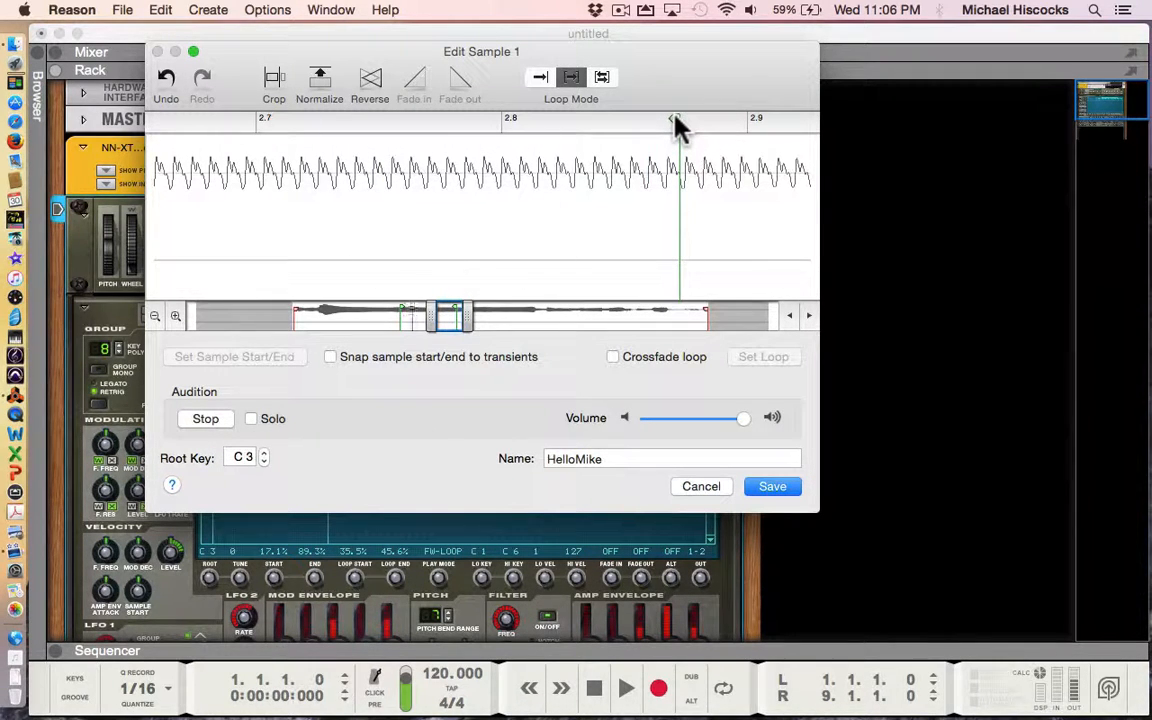
pyautogui.moveTo(674, 117); pyautogui.dragTo(660, 118)
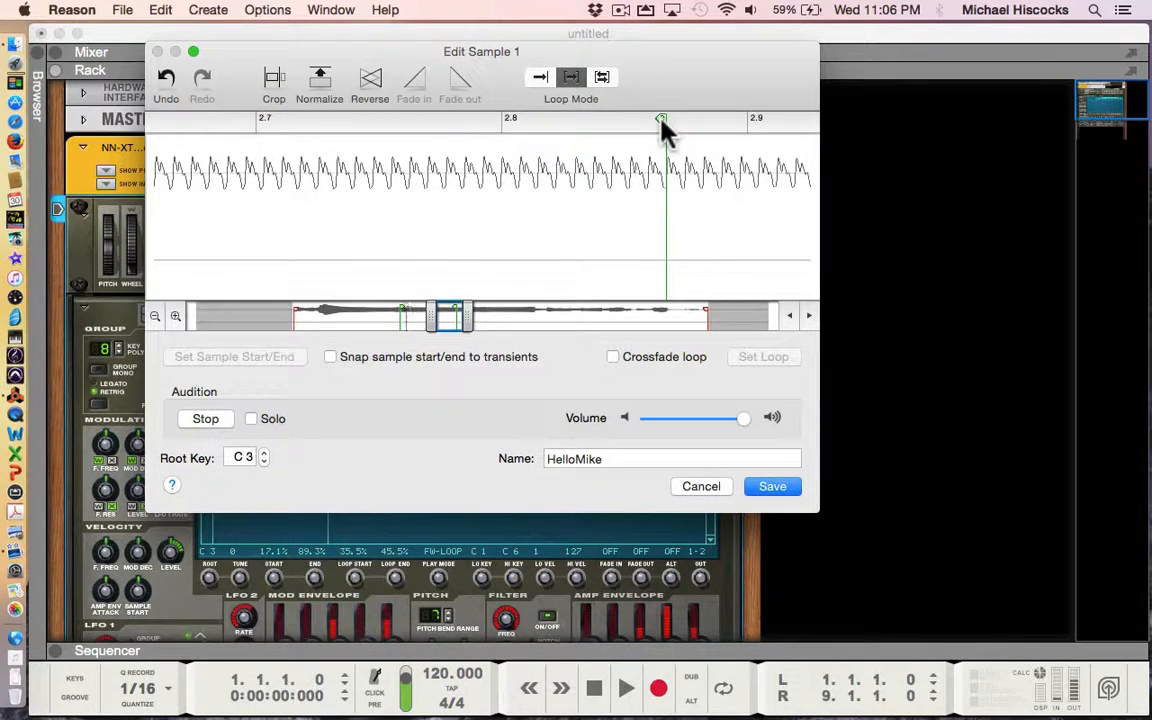
pyautogui.moveTo(661, 119); pyautogui.dragTo(655, 122)
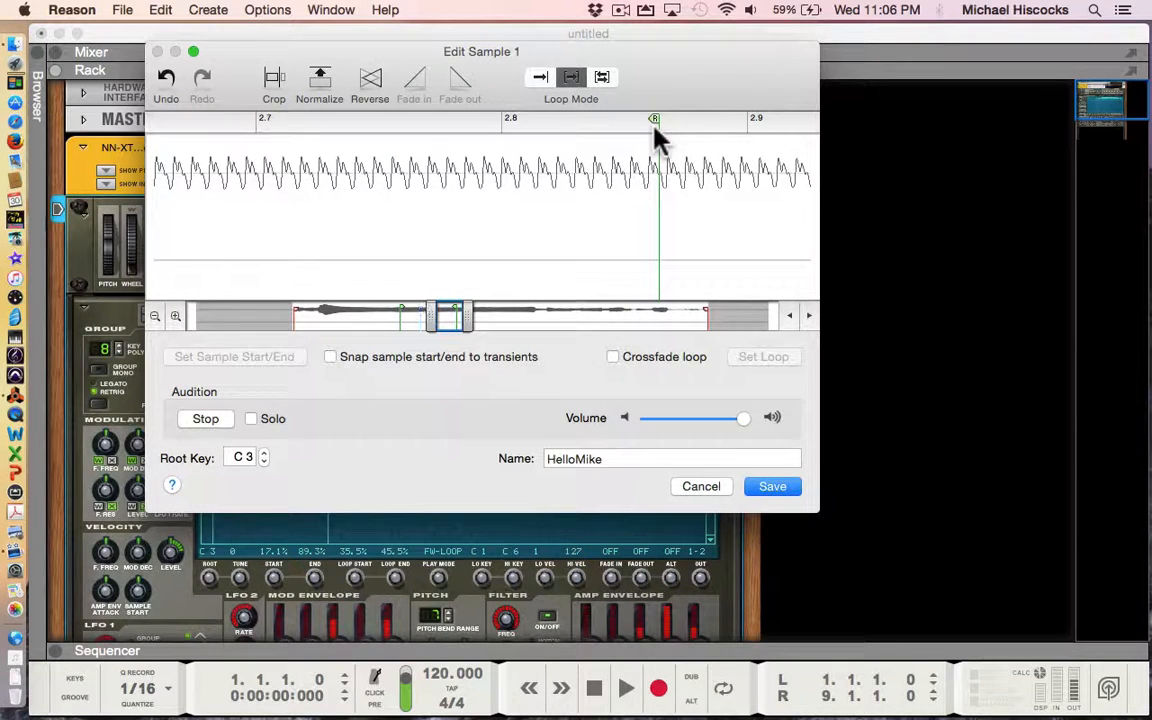
pyautogui.moveTo(655, 119); pyautogui.dragTo(654, 119)
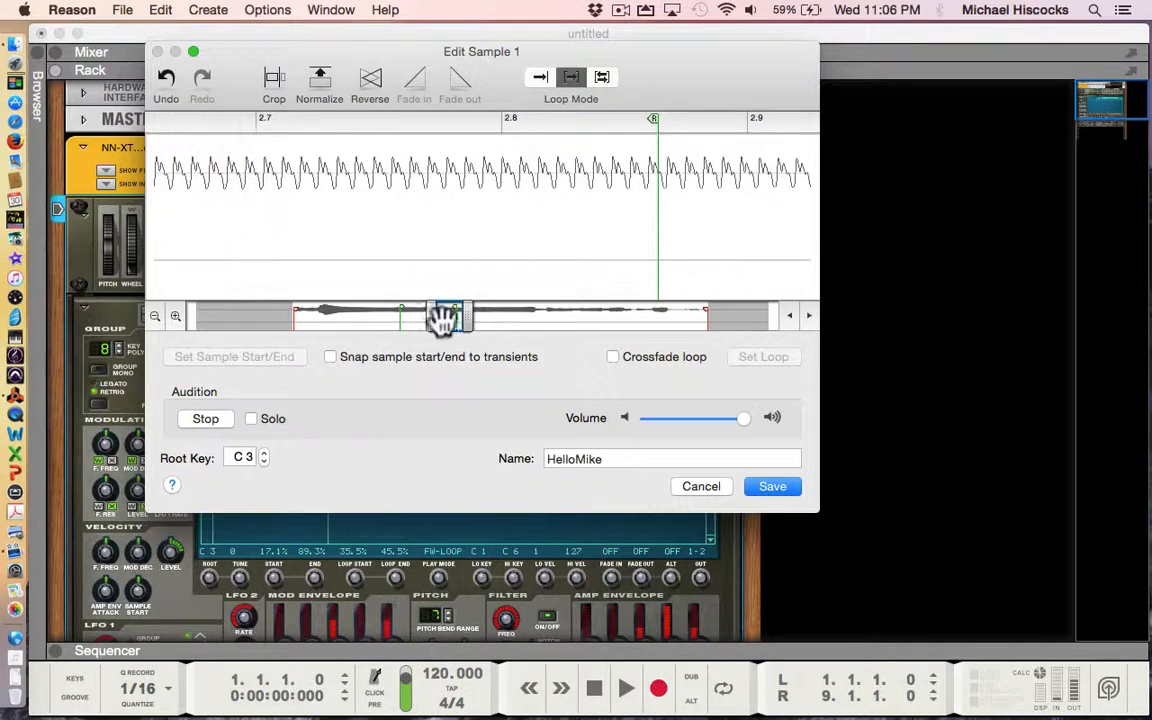
pyautogui.moveTo(447, 323); pyautogui.dragTo(443, 322)
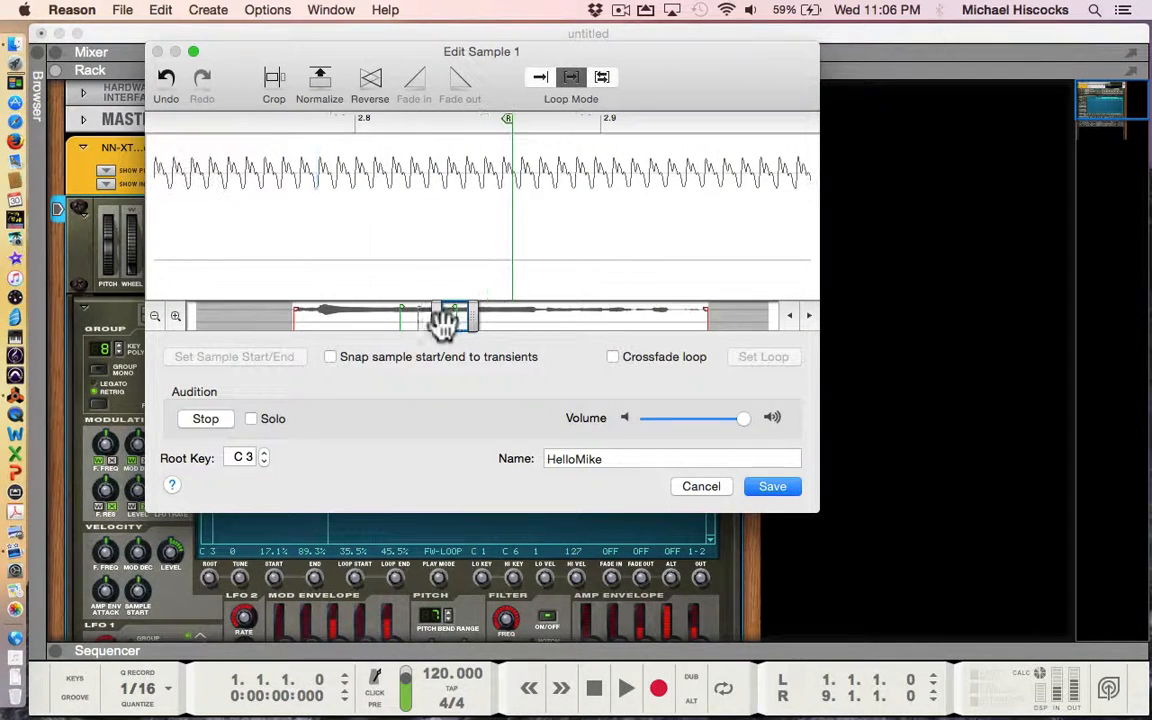
# - Zoom in near the loop end and stop the audition
pyautogui.click(175, 317)
pyautogui.click(175, 317)
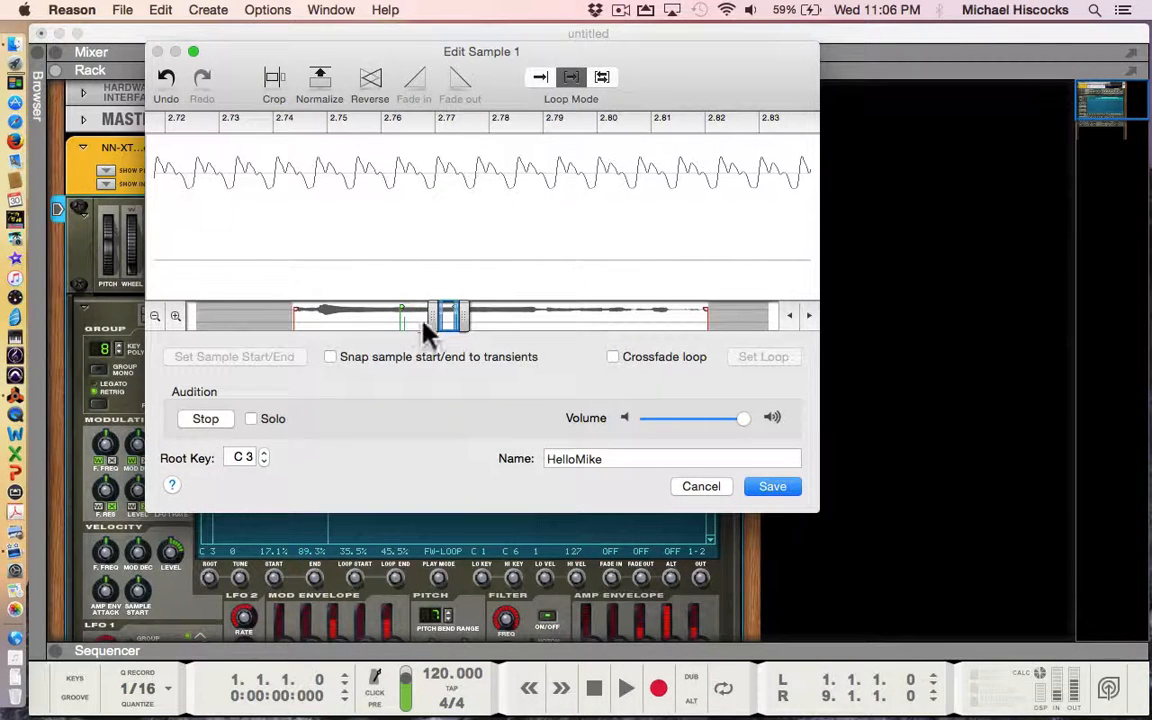
pyautogui.moveTo(447, 319); pyautogui.dragTo(457, 320)
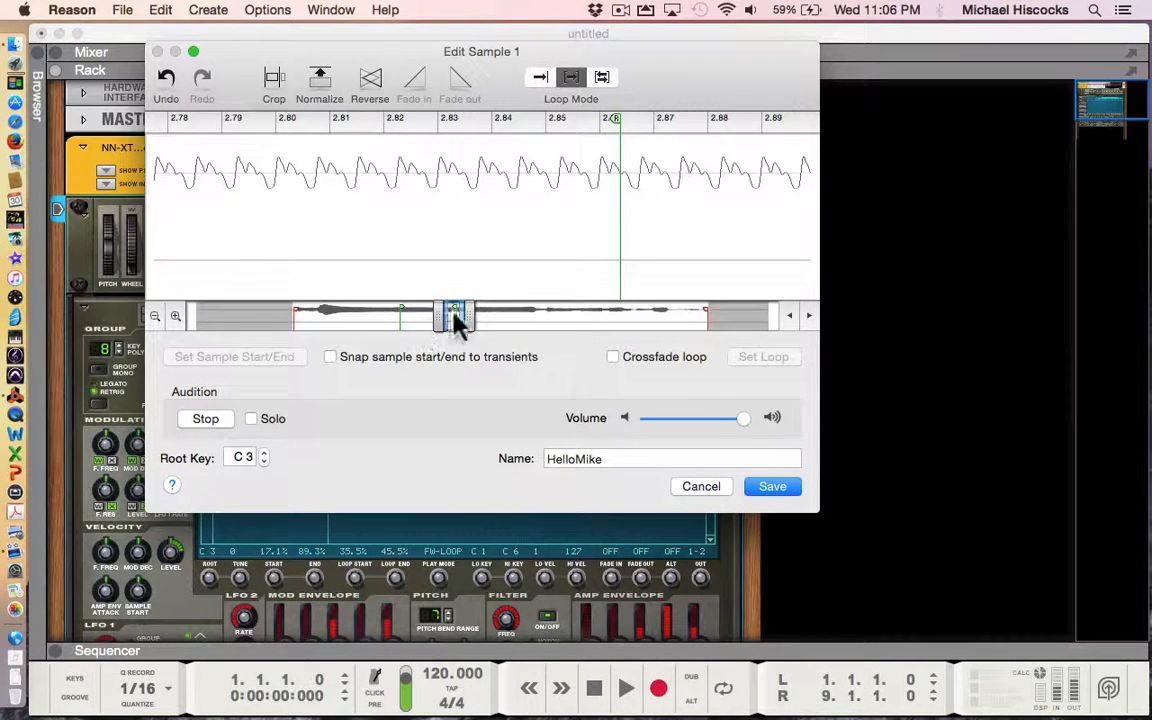
pyautogui.click(208, 419)
# - Zoom out to show the whole HelloMike sample and save the loop edits
pyautogui.click(155, 317)
pyautogui.click(155, 317)
pyautogui.click(155, 317)
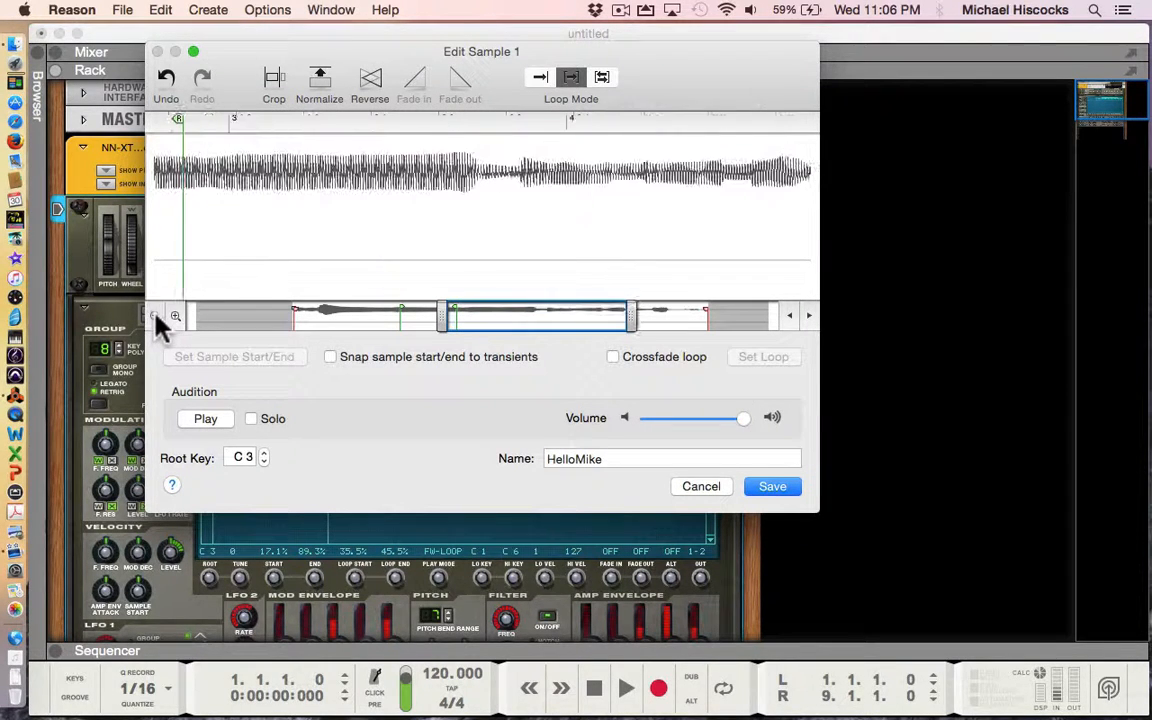
pyautogui.click(155, 317)
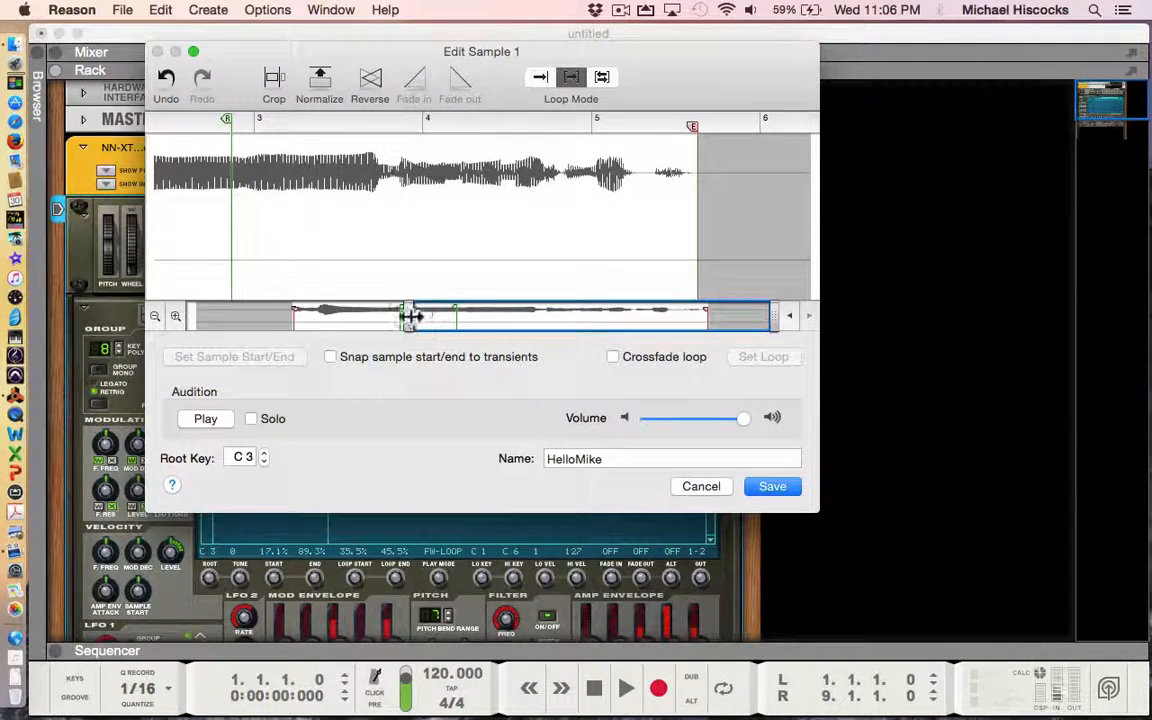
pyautogui.moveTo(410, 318); pyautogui.dragTo(224, 318)
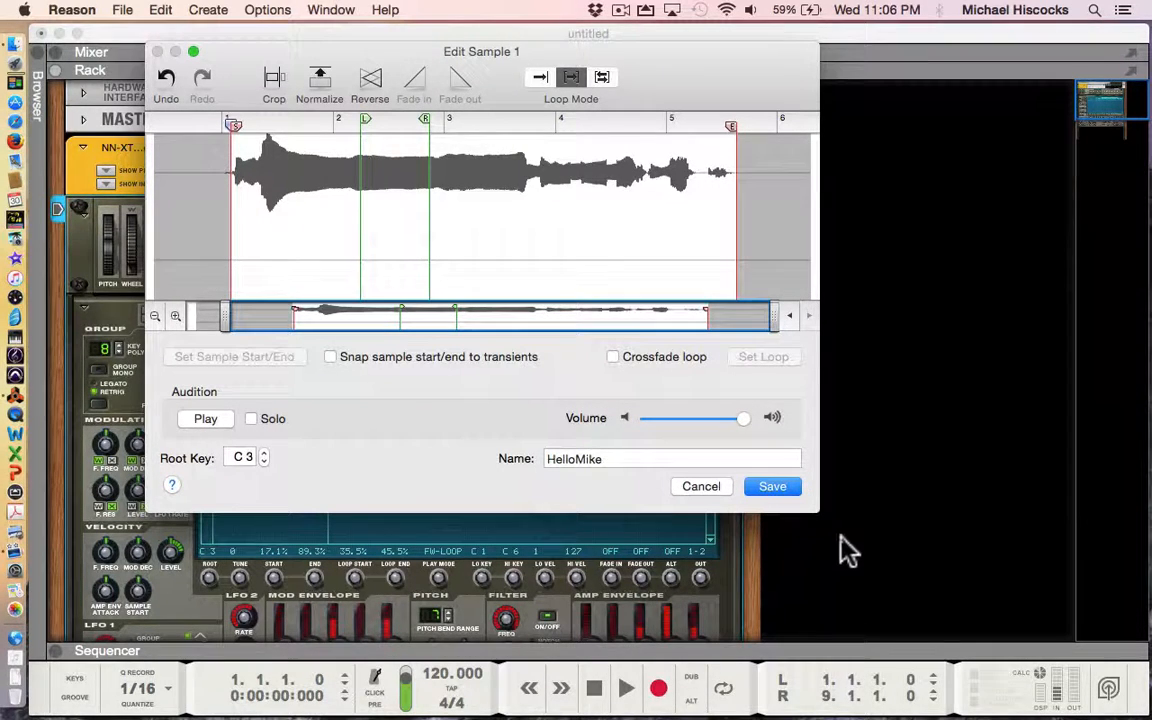
pyautogui.click(775, 490)
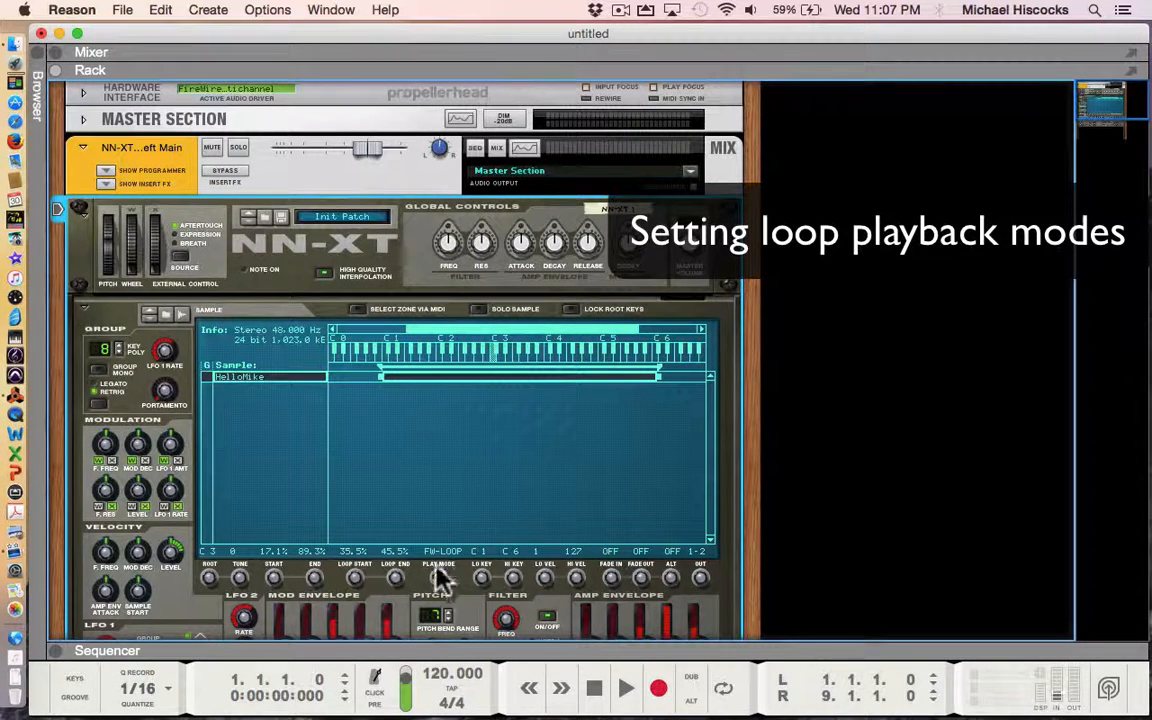
# - Leave the PLAY MODE knob at FW-LOOP and scroll the rack to the Amp Envelope section
pyautogui.moveTo(432, 584); pyautogui.dragTo(433, 600)
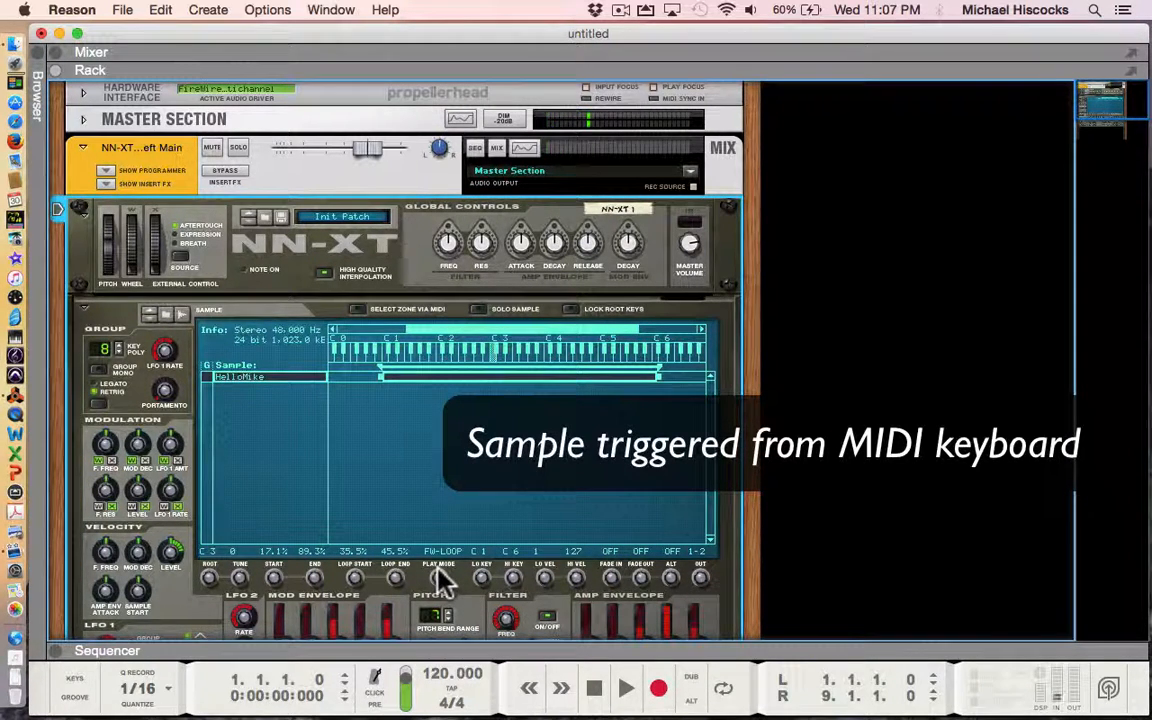
pyautogui.moveTo(758, 548); pyautogui.dragTo(758, 417)
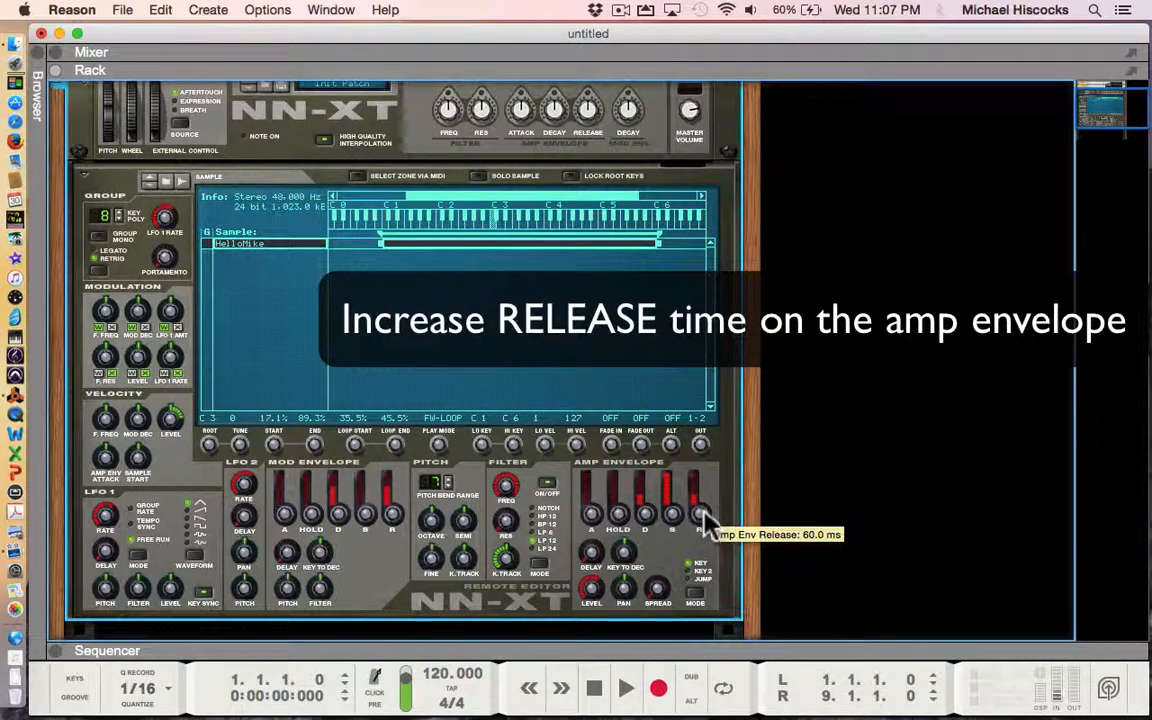
# - Raise the Amp Envelope release slider from 60 ms toward about 12.47 s
pyautogui.moveTo(705, 520); pyautogui.dragTo(710, 505)
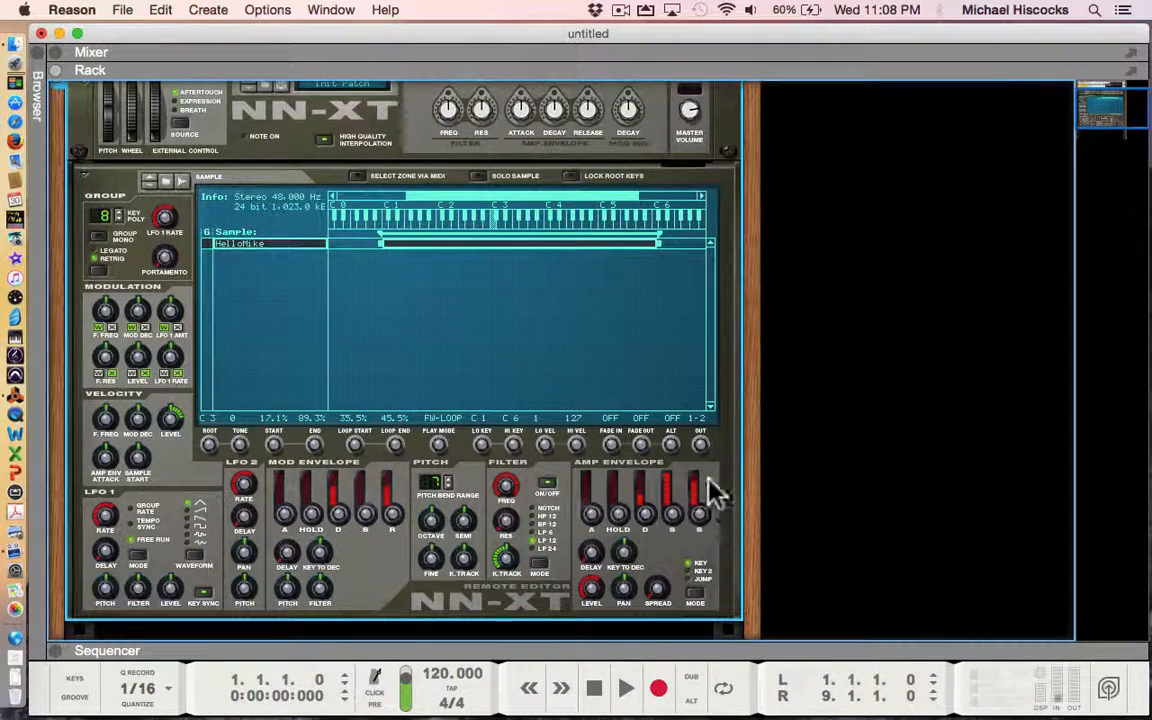
# - Raise the amp envelope release to about 32.35 s and turn the play mode past FW-BW to FW-SUS
pyautogui.moveTo(699, 507); pyautogui.dragTo(699, 502)
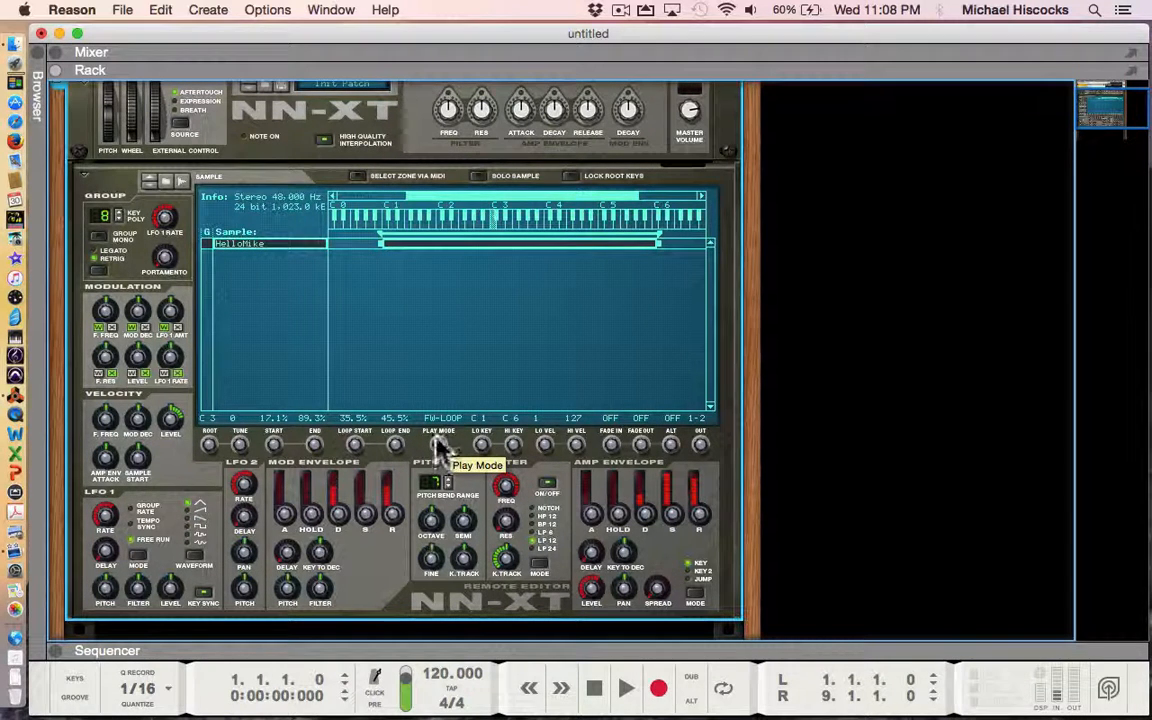
pyautogui.moveTo(434, 442); pyautogui.dragTo(436, 437)
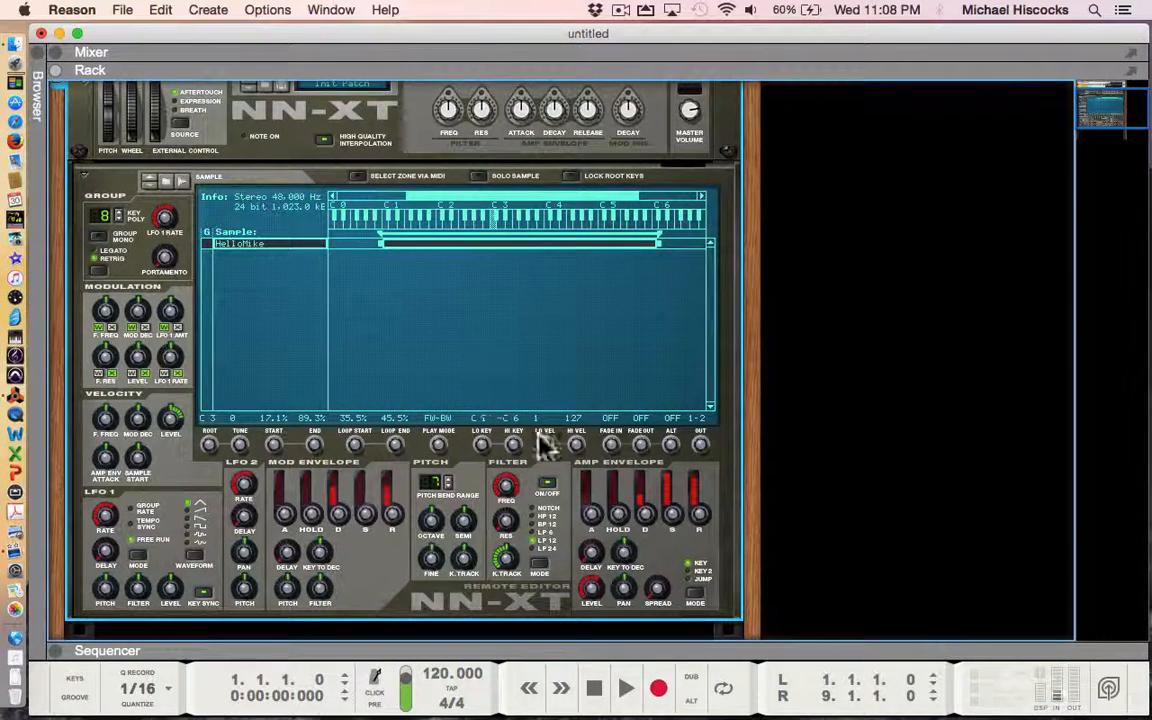
pyautogui.moveTo(438, 452); pyautogui.dragTo(434, 450)
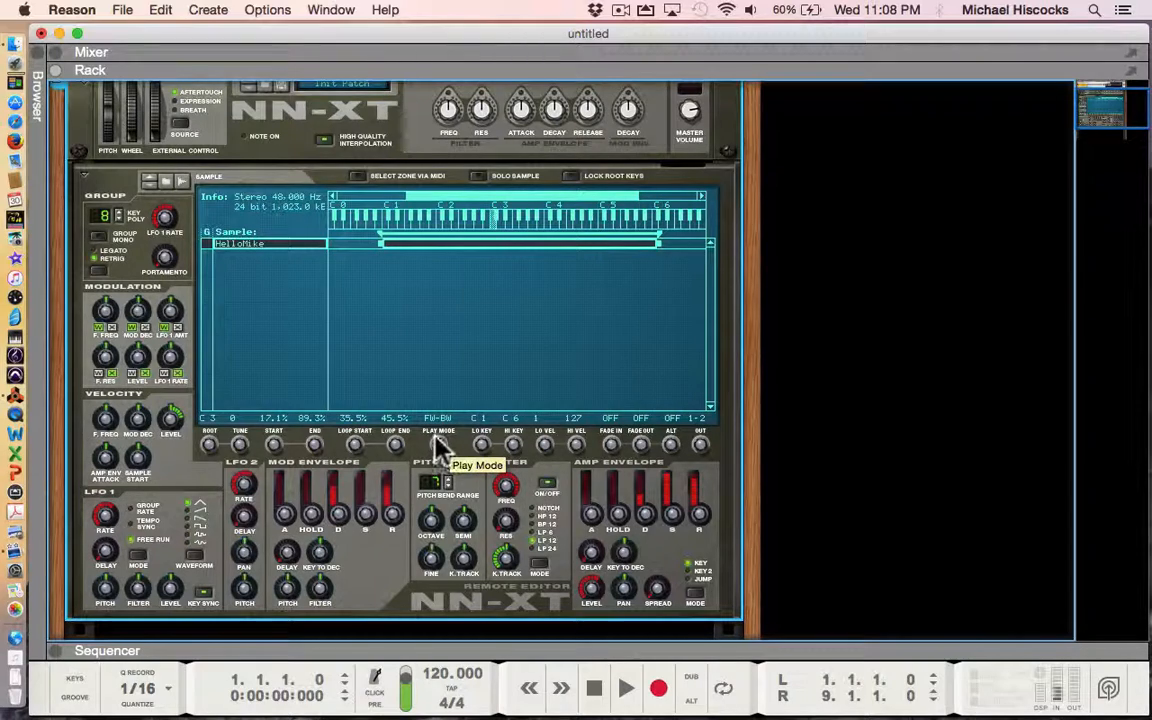